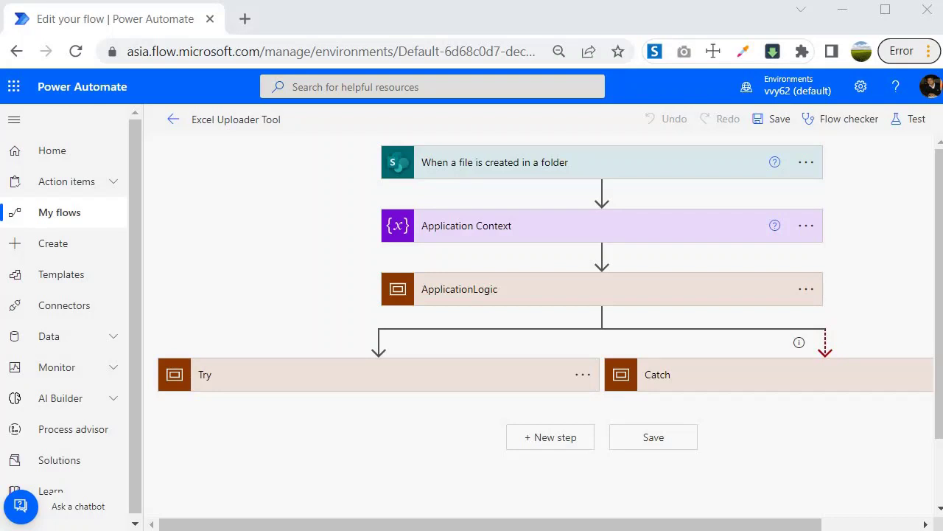
# - Cut the .xlsx trigger condition expression from the file-created trigger's settings, remove that condition entry and apply the settings
pyautogui.click(463, 166)
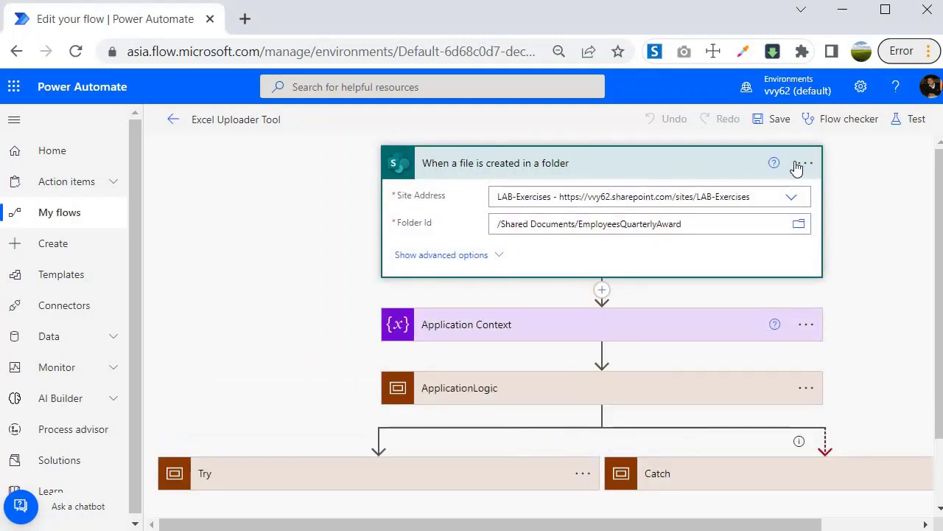
pyautogui.click(805, 162)
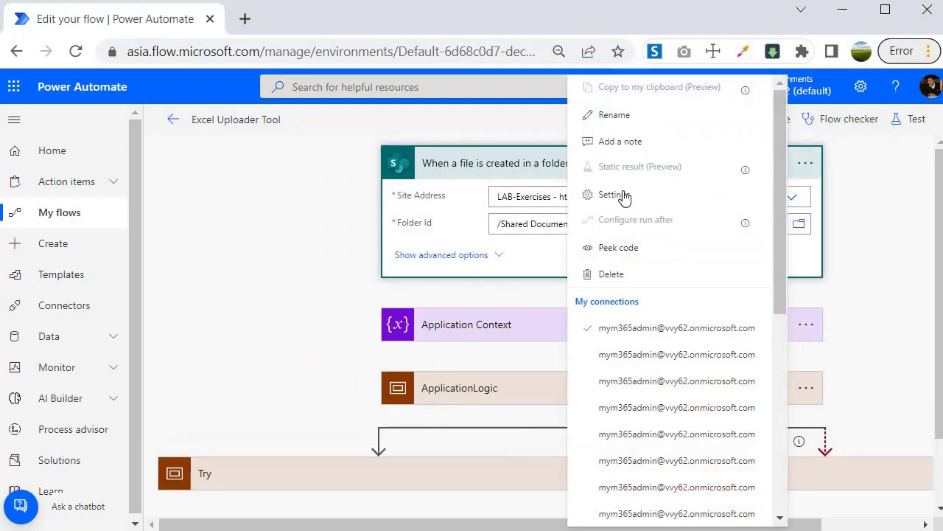
pyautogui.click(623, 196)
pyautogui.scroll(-5, 351, 290)
pyautogui.scroll(3, 521, 347)
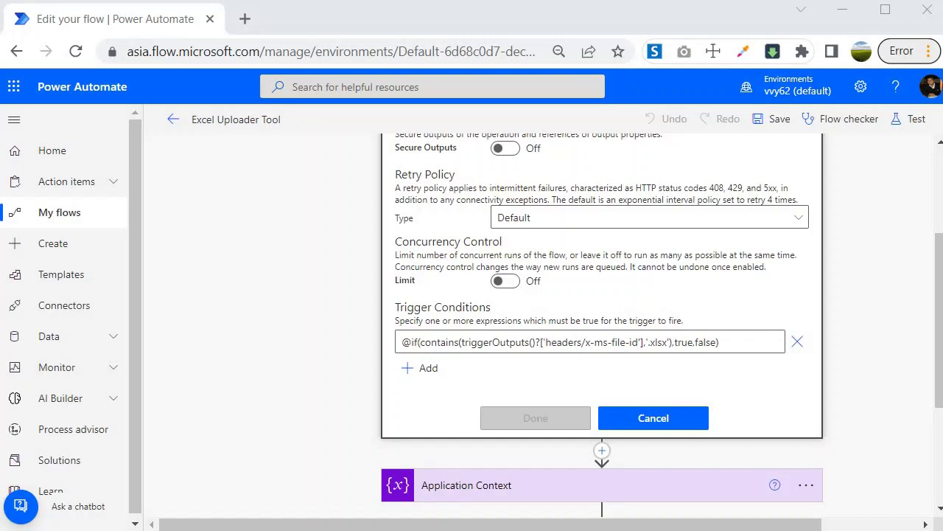
pyautogui.moveTo(720, 342); pyautogui.dragTo(371, 351)
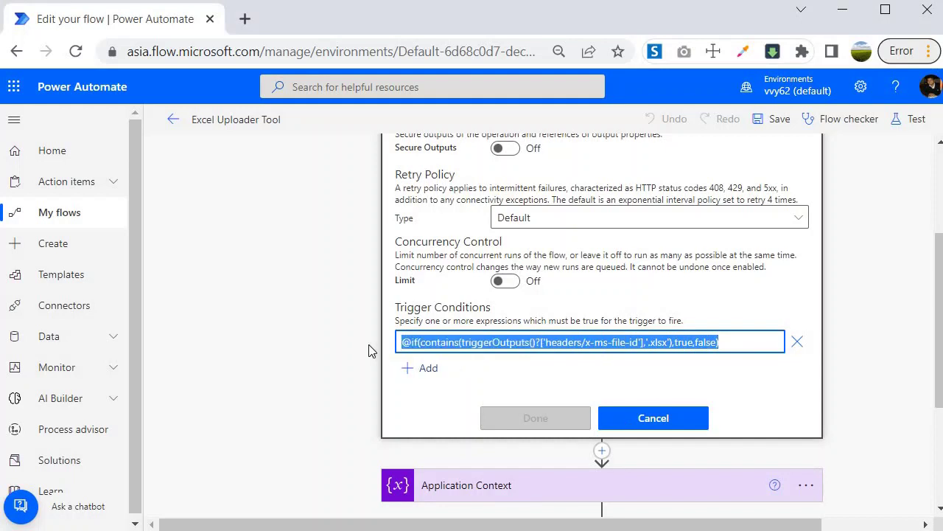
pyautogui.hotkey('ctrl', 'x')
pyautogui.click(796, 343)
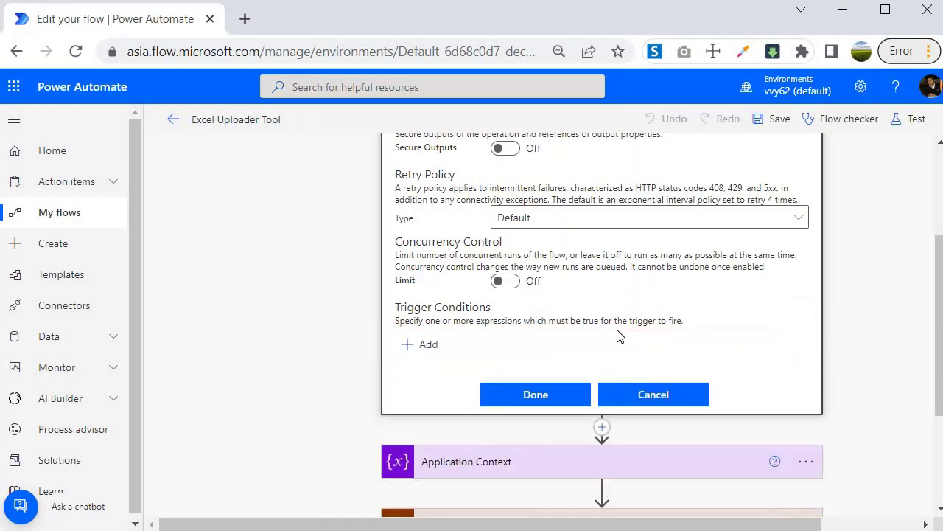
pyautogui.click(558, 402)
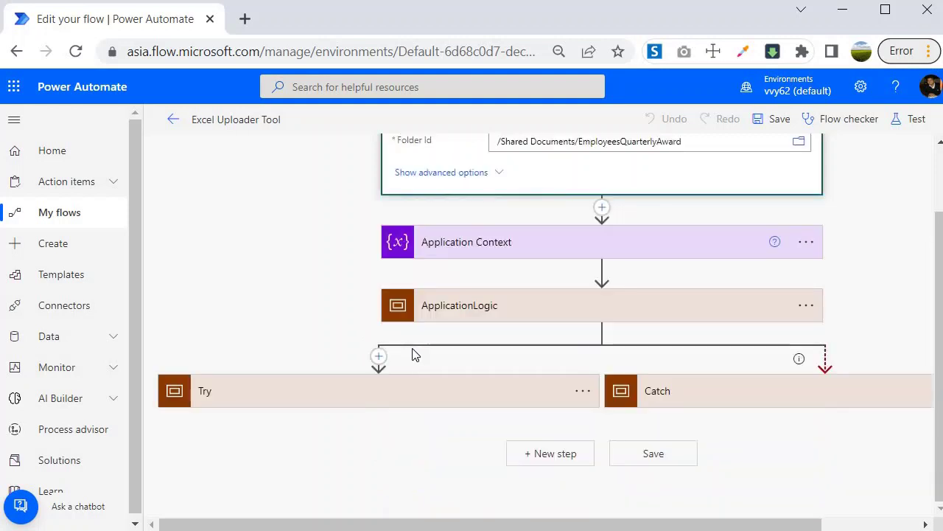
# - Insert a Compose action directly after the "When a file is created in a folder" trigger
pyautogui.scroll(2, 508, 324)
pyautogui.click(603, 290)
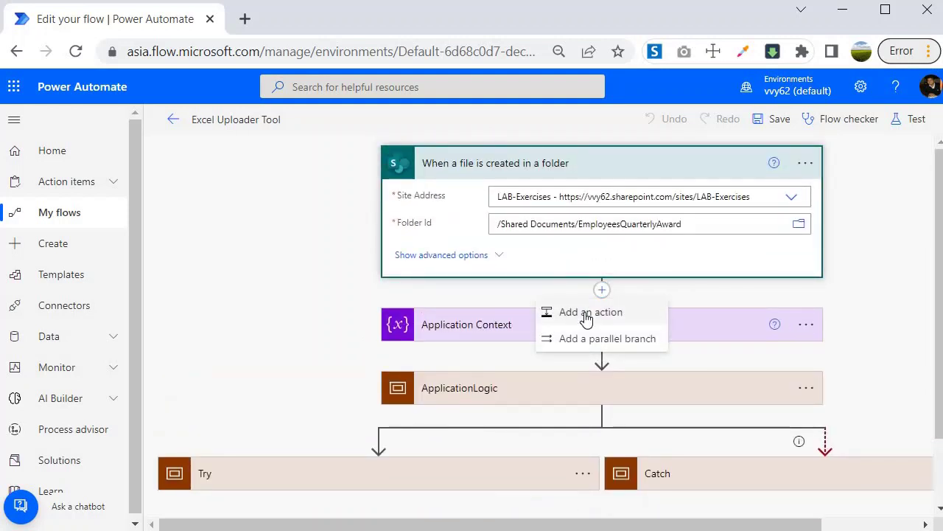
pyautogui.click(589, 313)
pyautogui.write('compose')
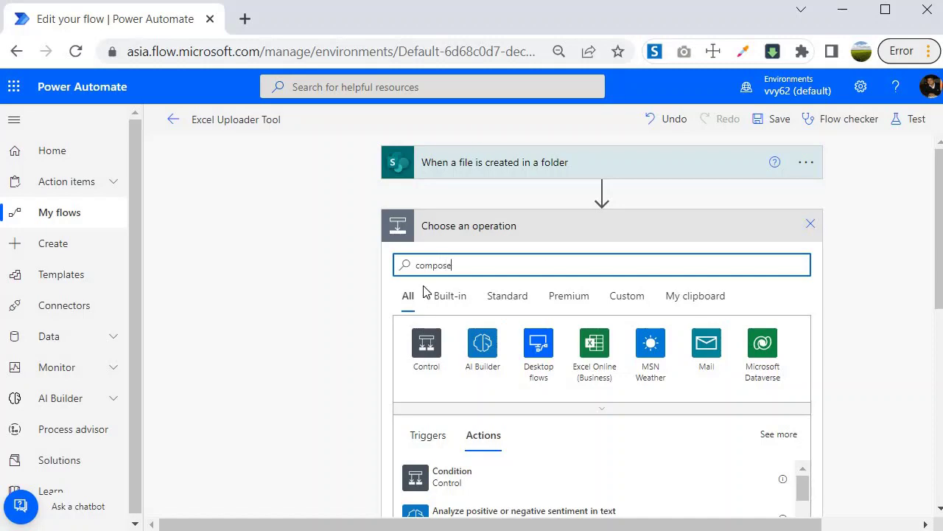
pyautogui.scroll(-2, 424, 291)
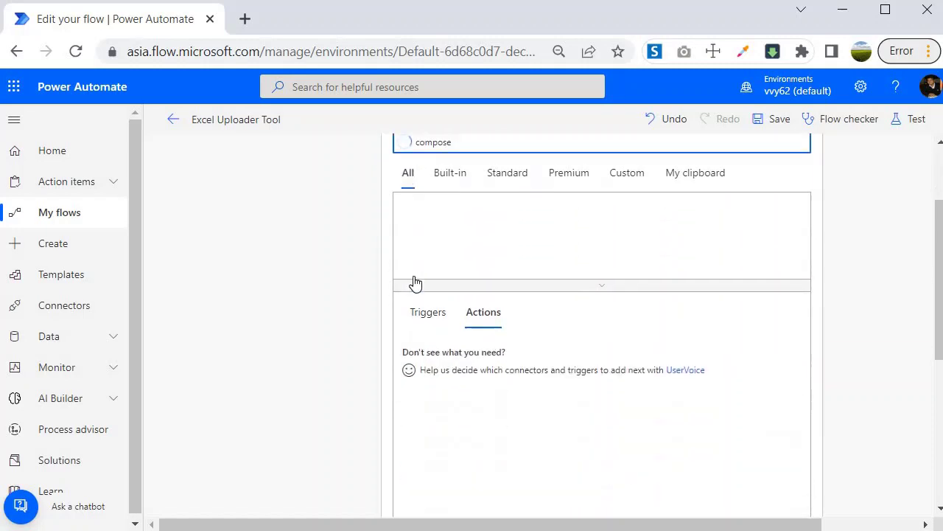
pyautogui.click(423, 284)
pyautogui.scroll(1, 675, 291)
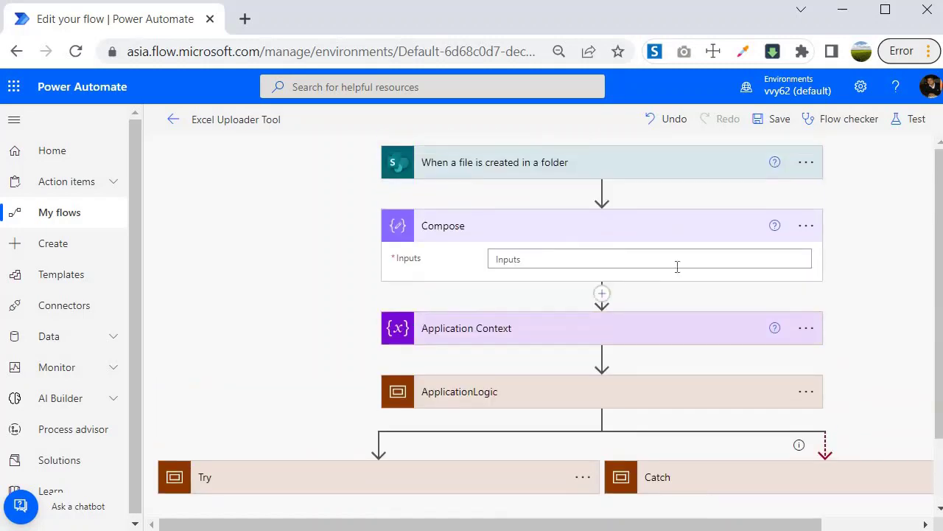
# - Set the Compose input to the expression if(contains(triggerOutputs()?['headers/x-ms-file-id'],'.xlsx'),true,false), using the cut condition without its leading @
pyautogui.click(676, 261)
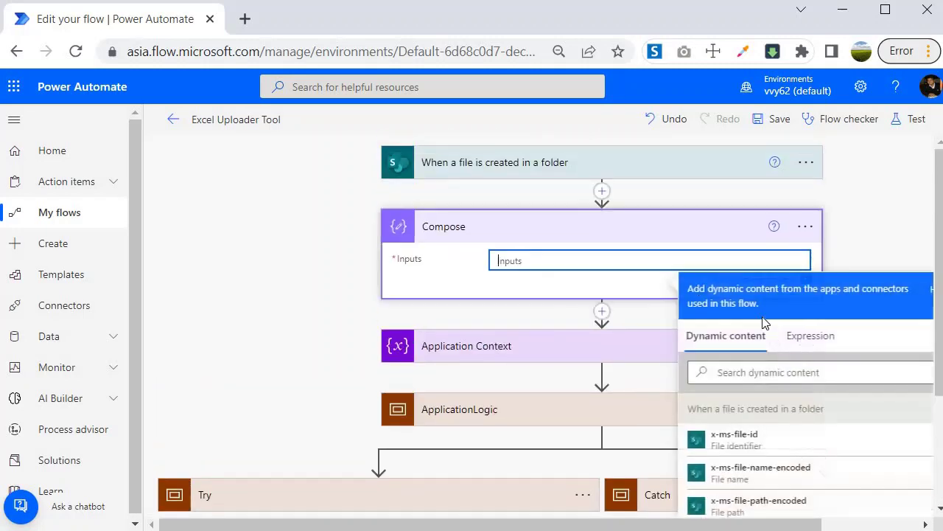
pyautogui.click(809, 347)
pyautogui.hotkey('ctrl', 'v')
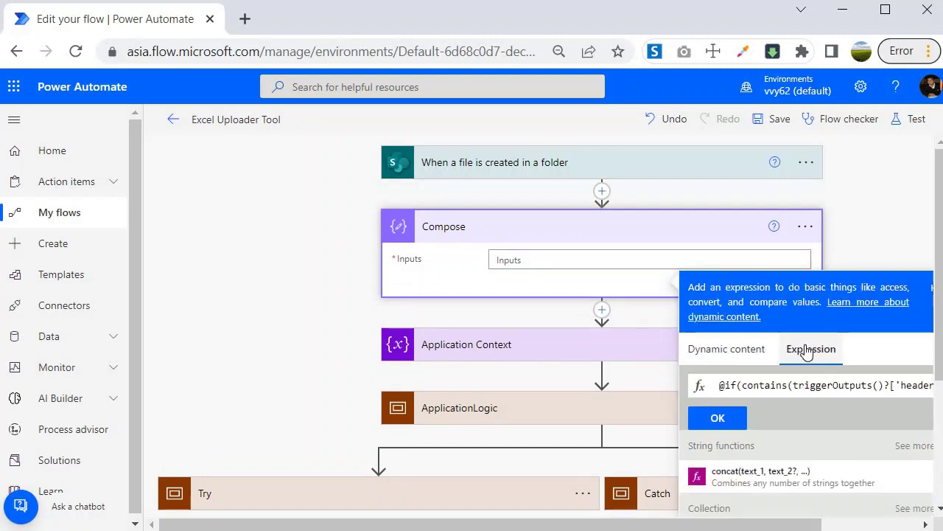
pyautogui.press('Delete')
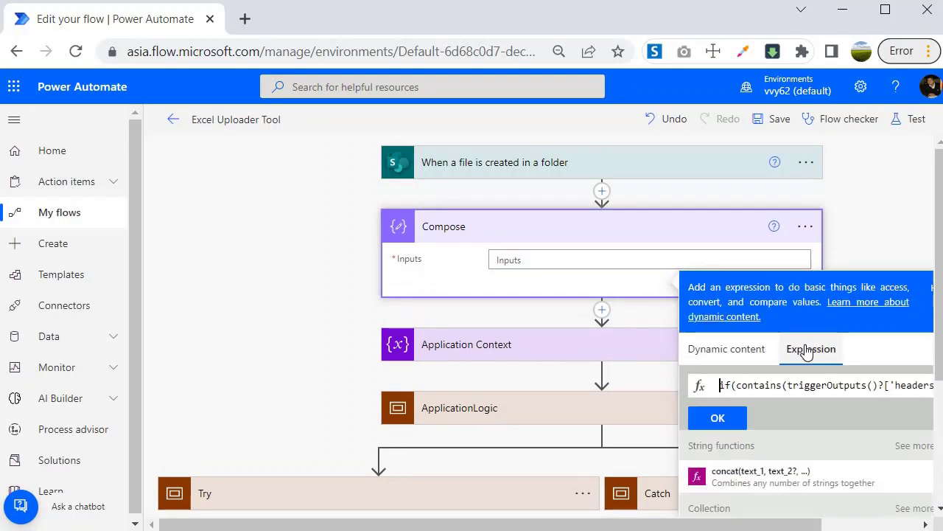
pyautogui.click(717, 418)
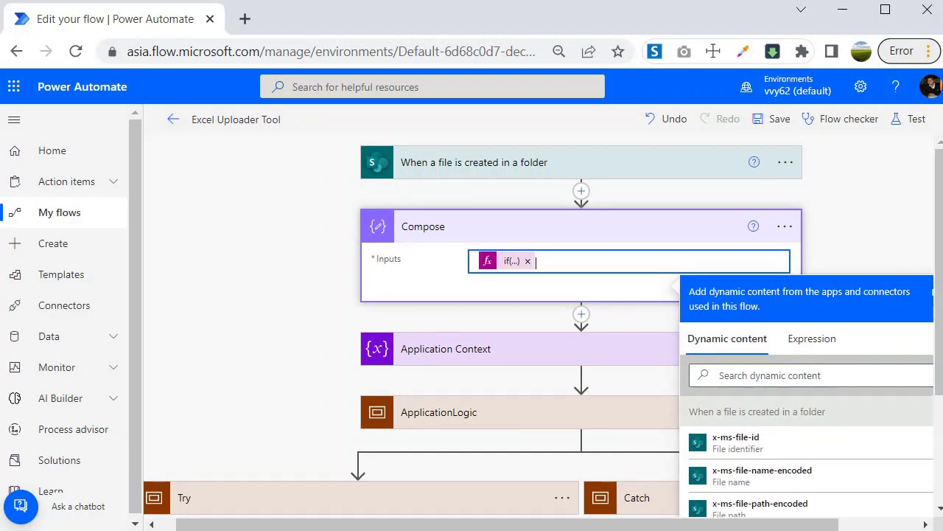
pyautogui.click(534, 297)
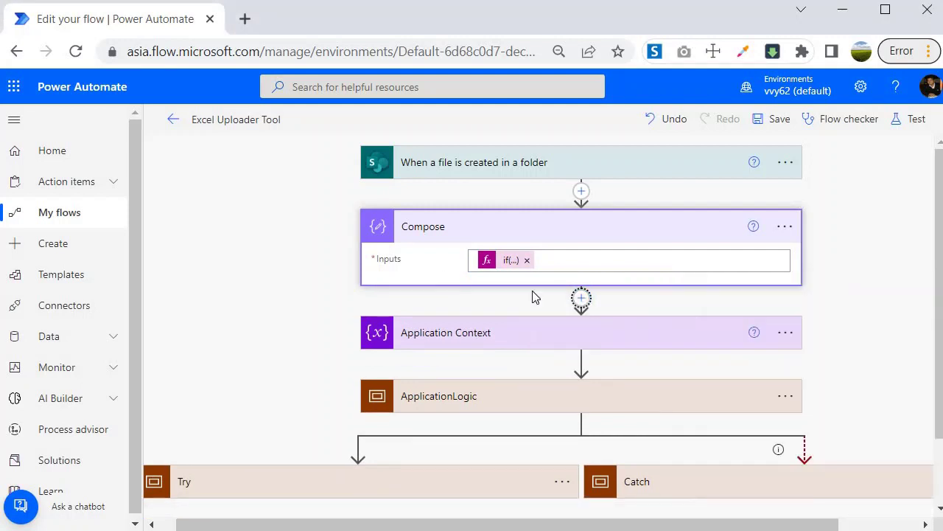
# - Insert a Condition control between the Compose and Application Context actions
pyautogui.click(580, 299)
pyautogui.scroll(-1, 567, 295)
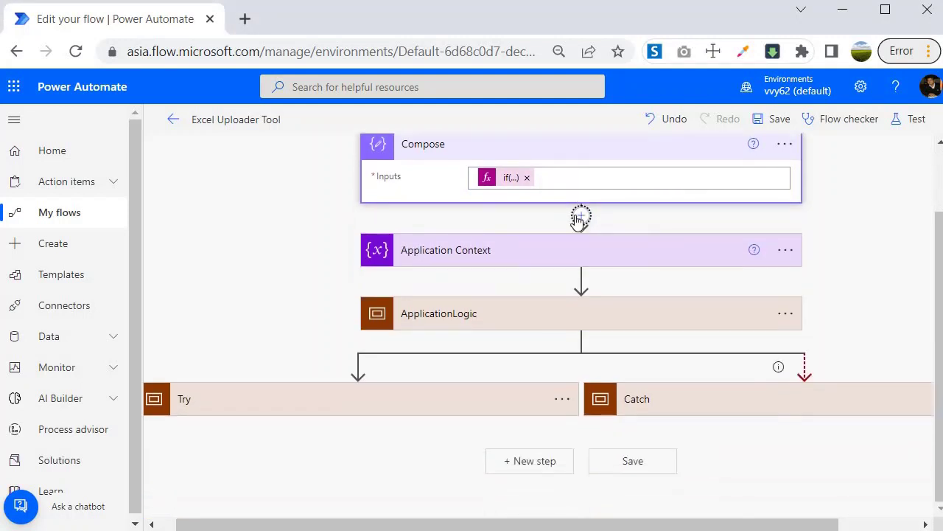
pyautogui.click(579, 214)
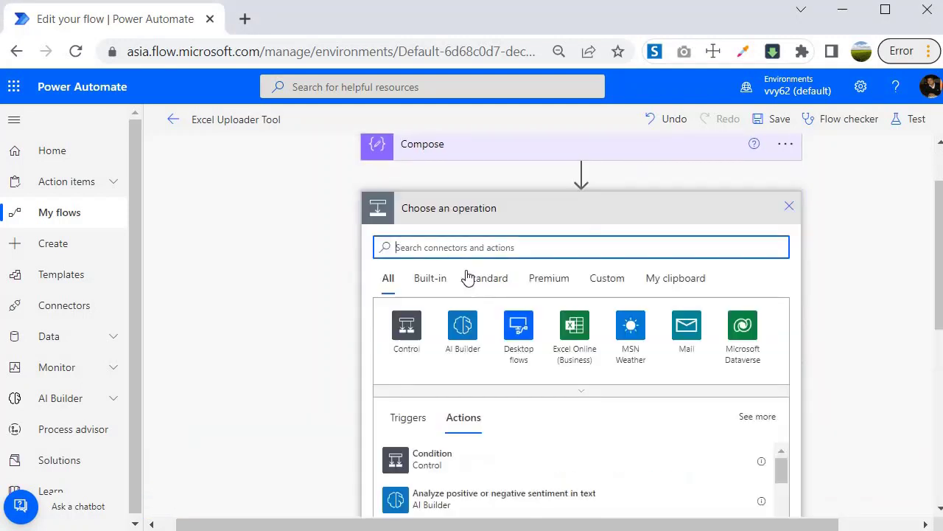
pyautogui.click(569, 230)
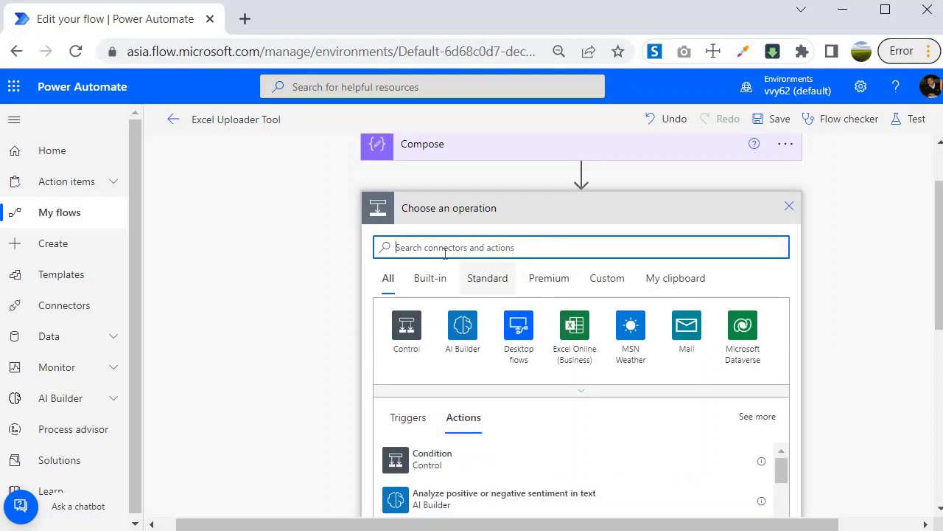
pyautogui.click(427, 467)
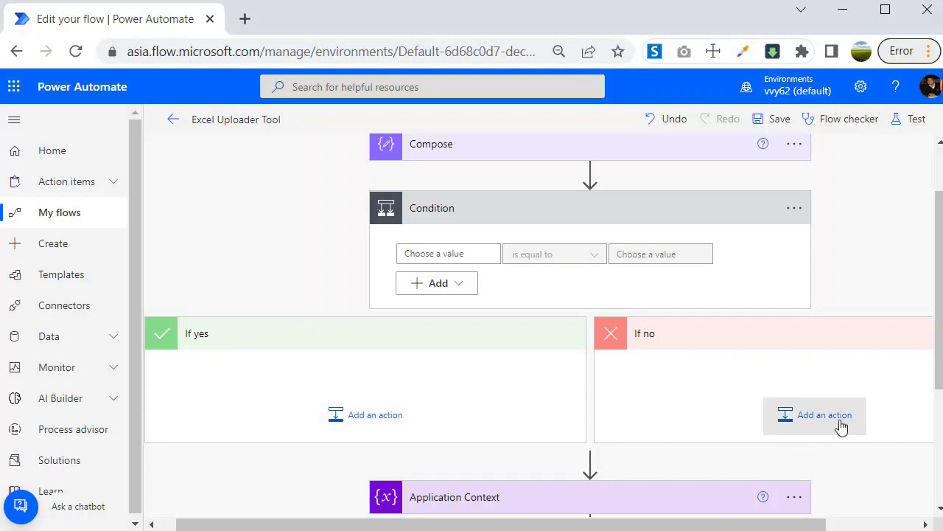
# - Set the first value of the Condition to the Outputs of the Compose action
pyautogui.scroll(2, 369, 354)
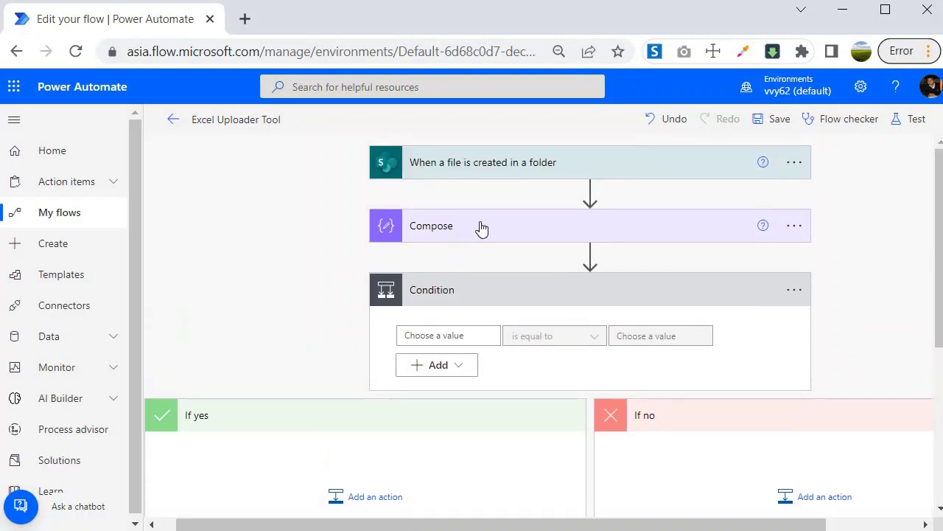
pyautogui.click(453, 334)
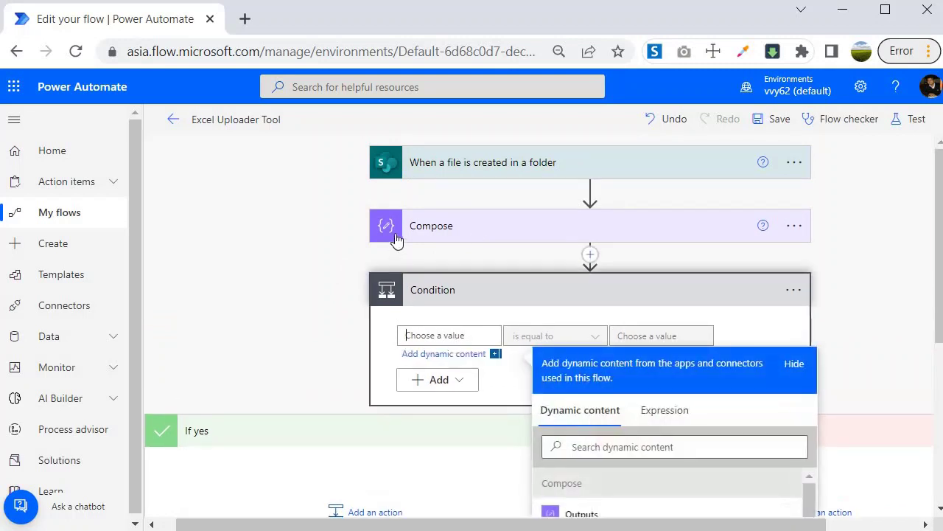
pyautogui.scroll(-1, 442, 228)
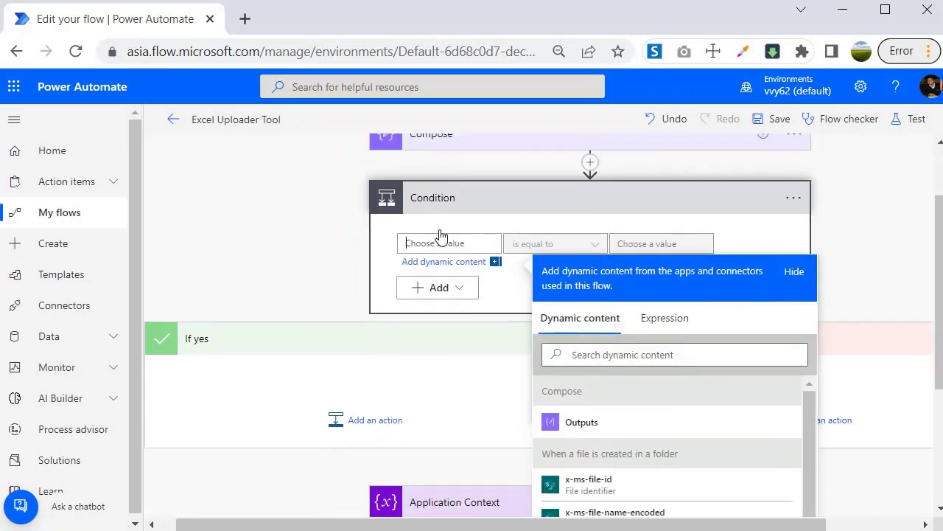
pyautogui.scroll(1, 577, 336)
pyautogui.scroll(-1, 659, 311)
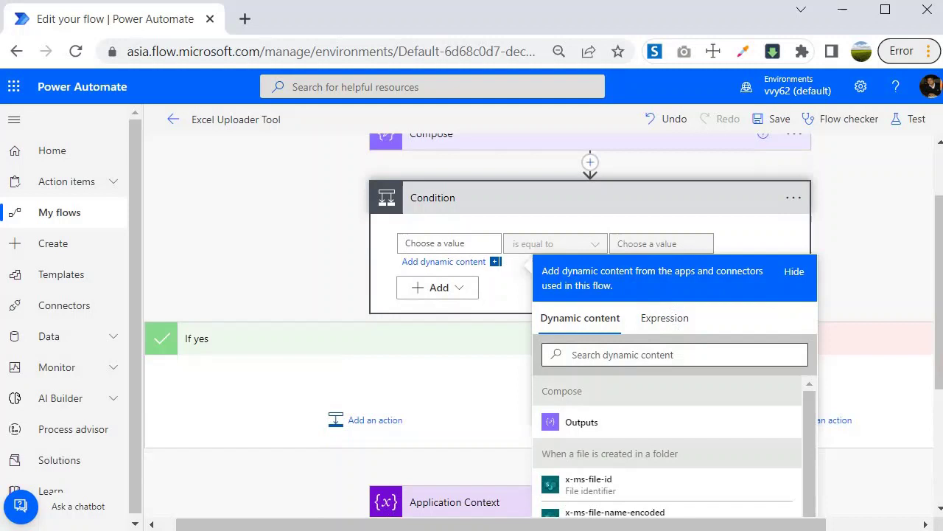
pyautogui.click(581, 422)
# - Try to set the Condition's comparison value to the expression true
pyautogui.click(707, 245)
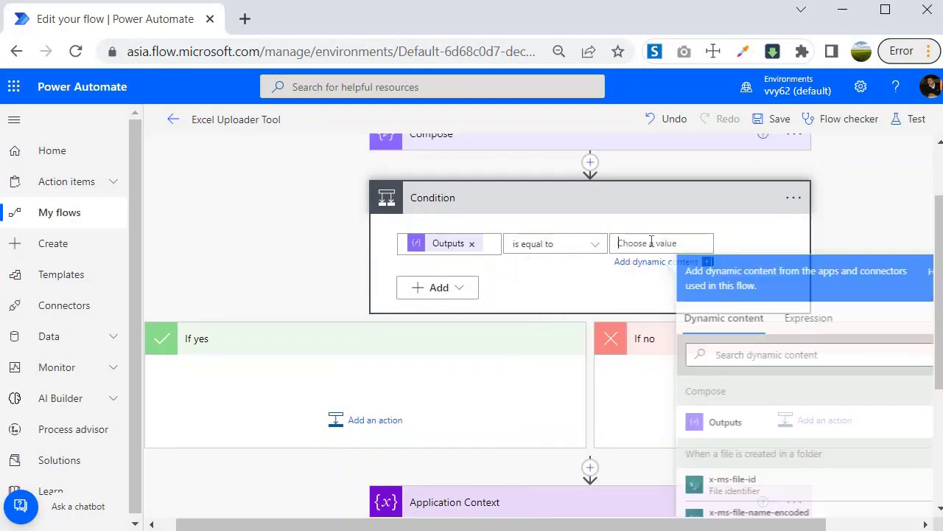
pyautogui.click(811, 317)
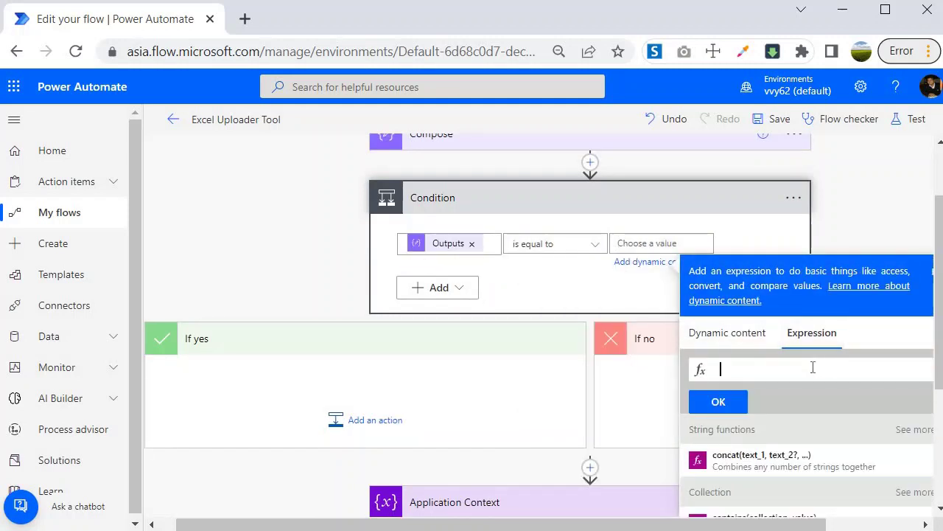
pyautogui.write('true')
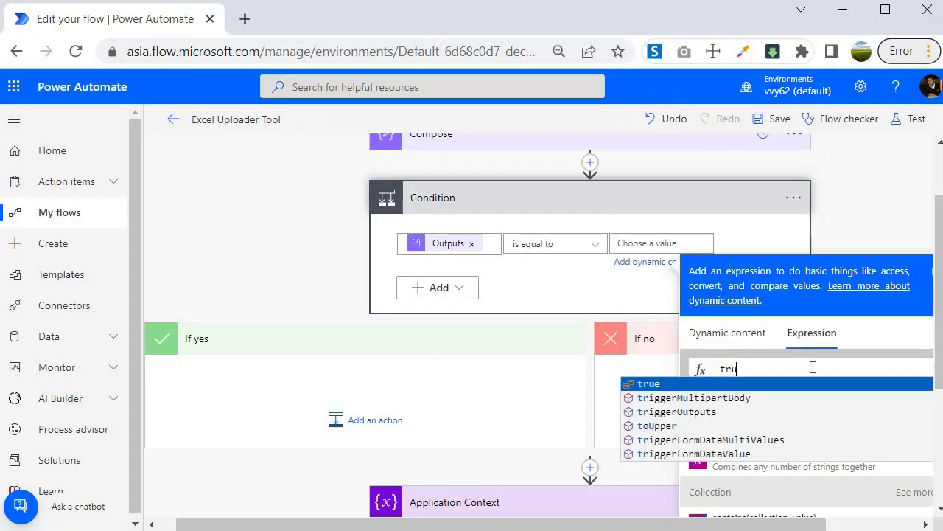
pyautogui.click(479, 372)
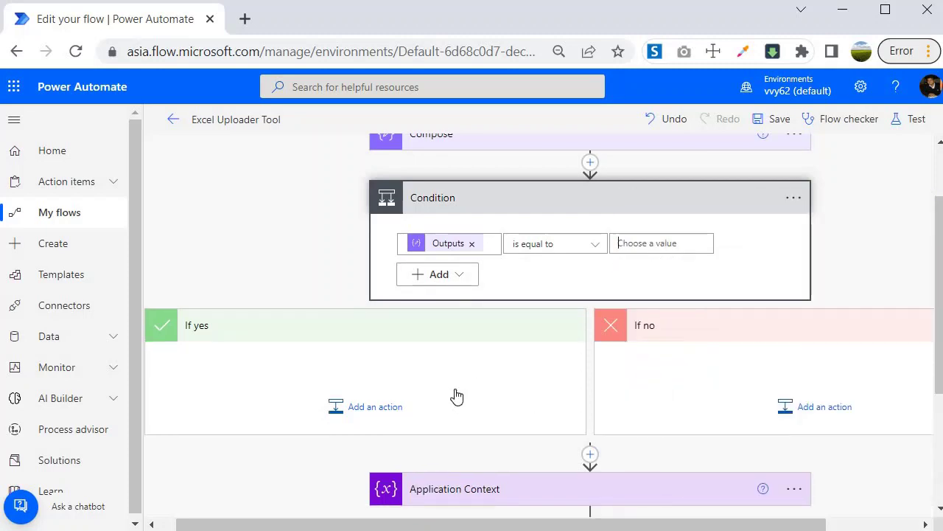
# - Collapse the Condition and move the Application Context action above it, directly after Compose
pyautogui.scroll(-2, 516, 398)
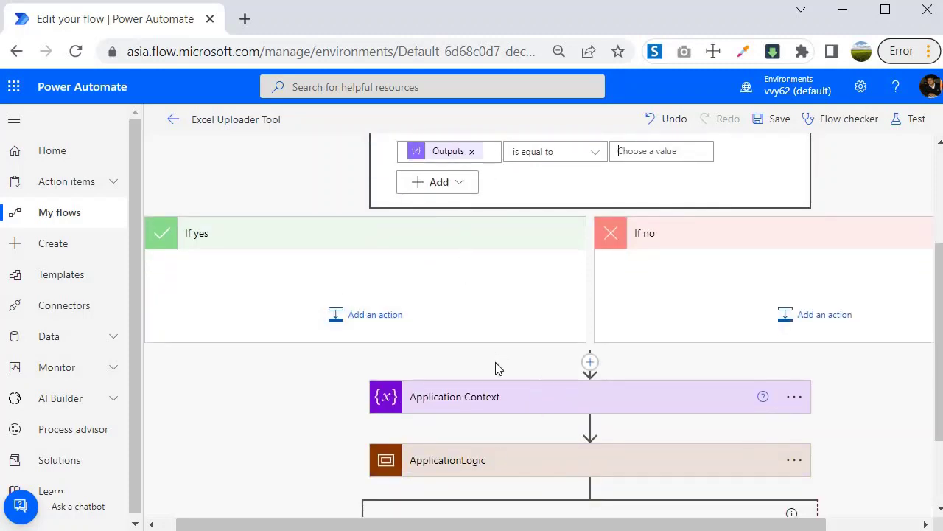
pyautogui.scroll(1, 509, 295)
pyautogui.scroll(3, 508, 295)
pyautogui.click(506, 295)
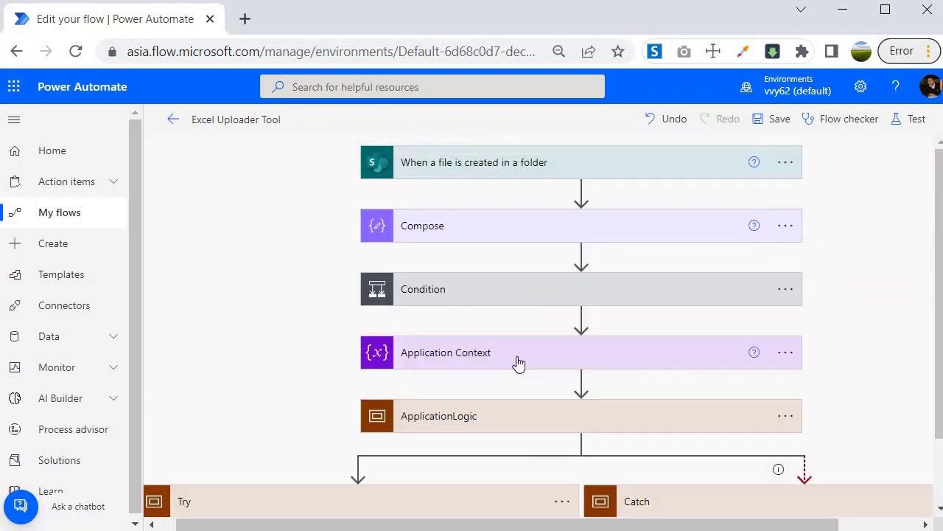
pyautogui.moveTo(518, 362); pyautogui.dragTo(539, 275)
# - Expand the Condition and move the ApplicationLogic, Try and Catch scopes into its If yes branch
pyautogui.scroll(-1, 513, 289)
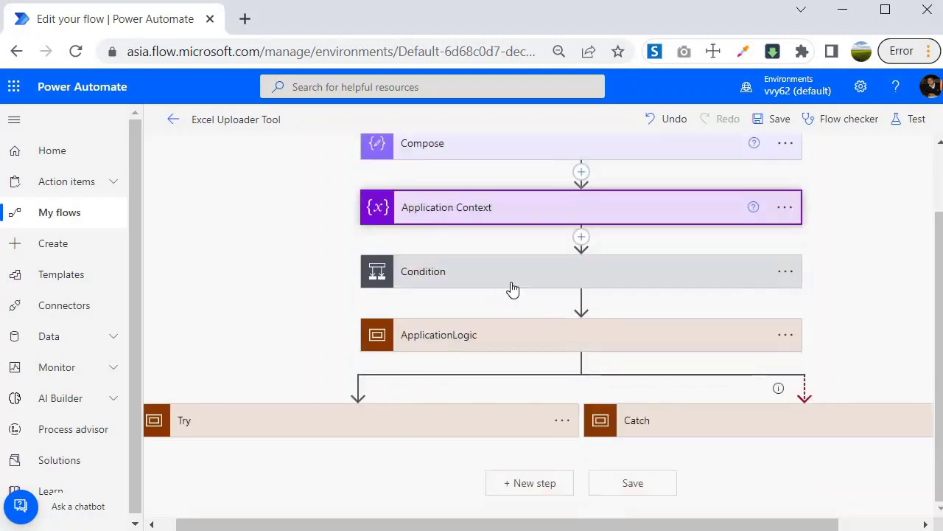
pyautogui.click(513, 289)
pyautogui.scroll(-2, 289, 406)
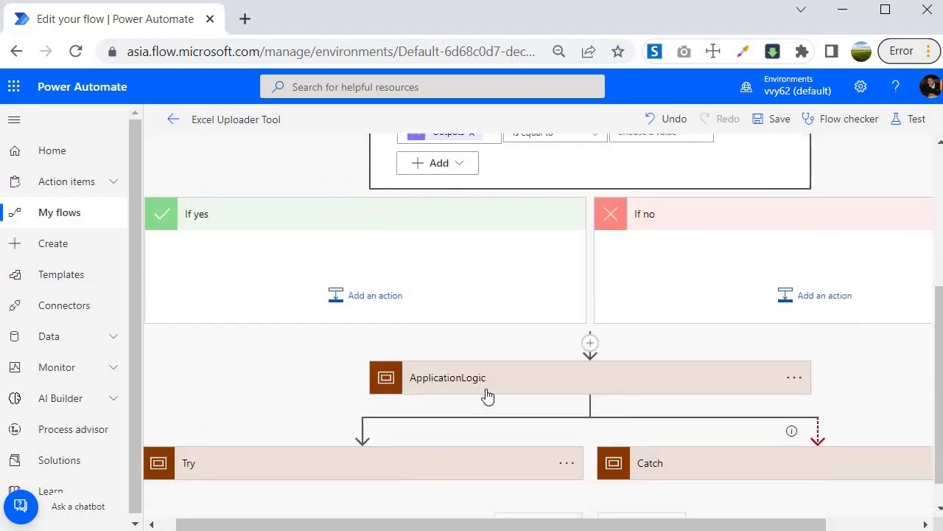
pyautogui.moveTo(487, 396); pyautogui.dragTo(343, 258)
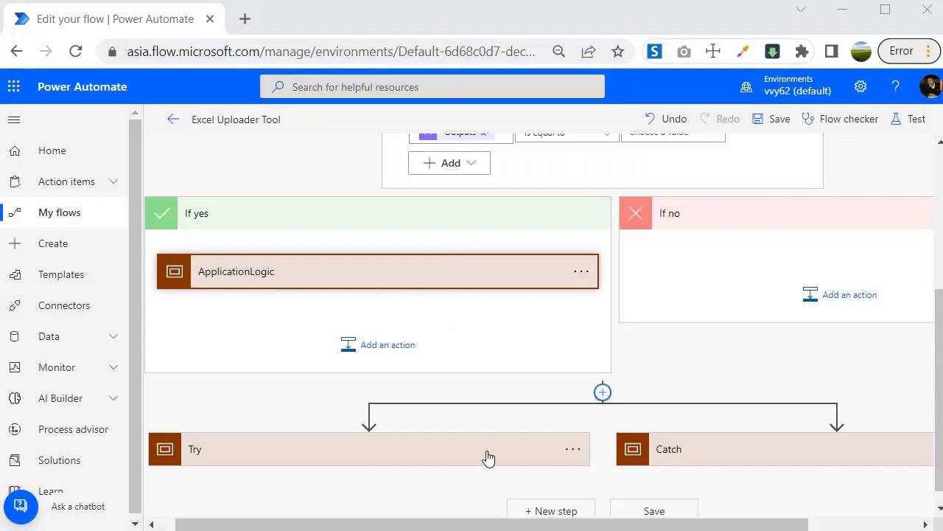
pyautogui.moveTo(479, 455); pyautogui.dragTo(417, 359)
pyautogui.moveTo(596, 502); pyautogui.dragTo(306, 352)
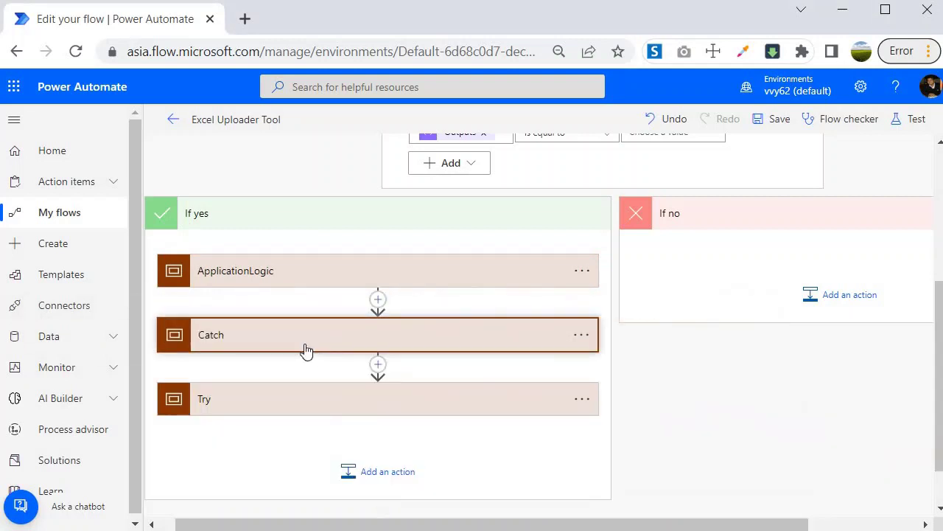
pyautogui.click(377, 300)
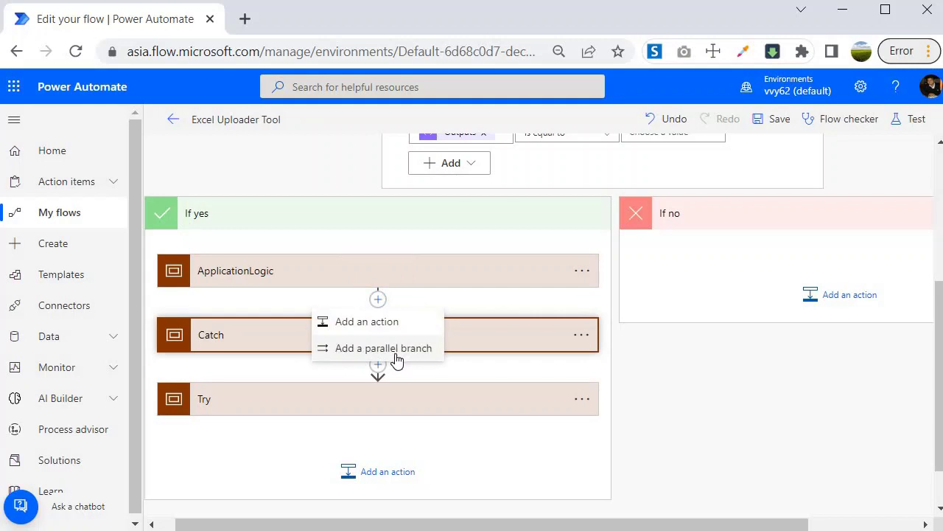
pyautogui.click(582, 336)
pyautogui.click(379, 369)
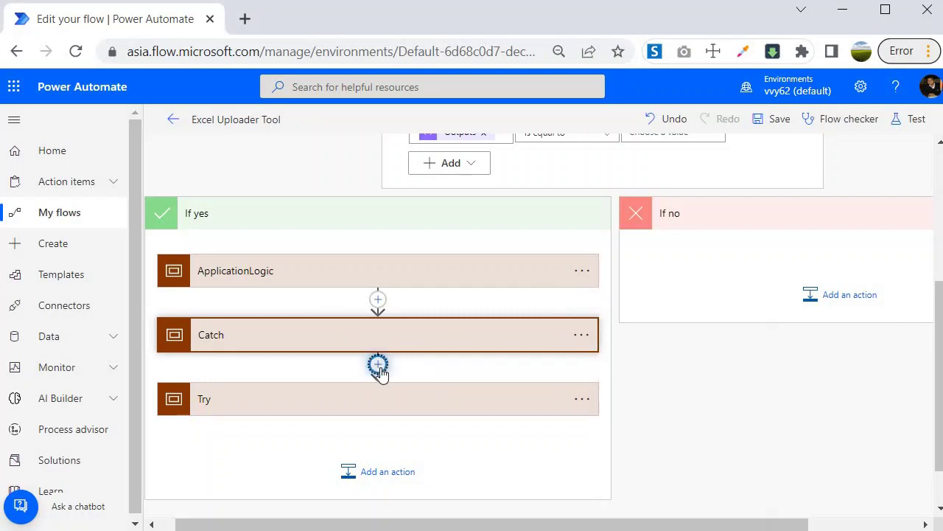
# - Add a parallel branch beside the Try scope and paste the Catch scope from the clipboard into it
pyautogui.click(389, 411)
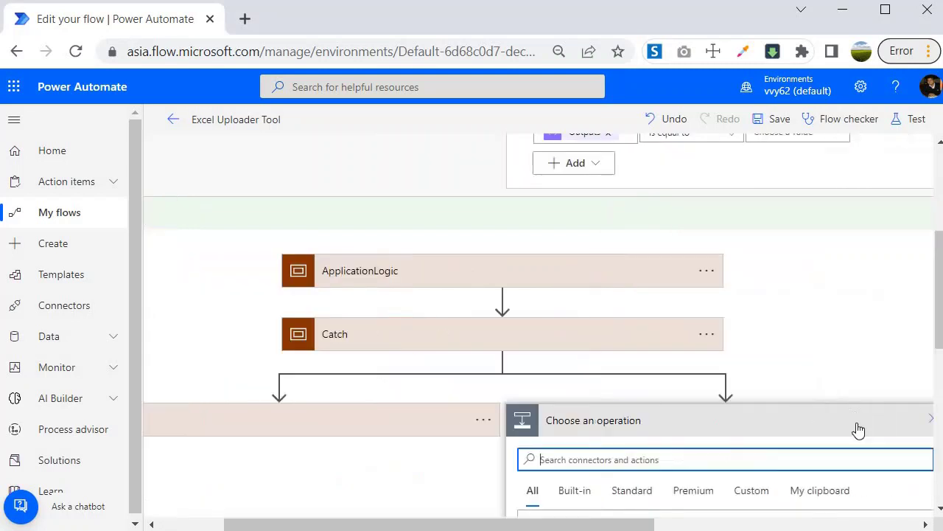
pyautogui.click(846, 491)
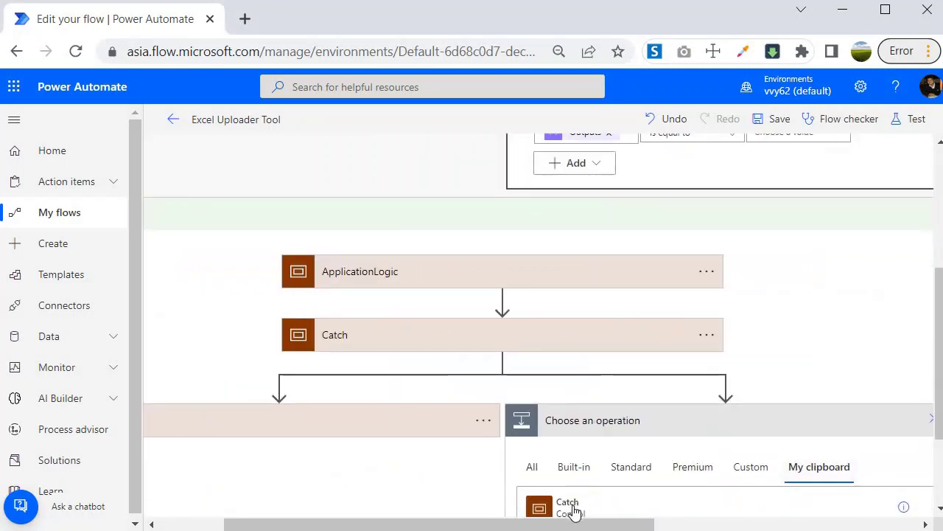
pyautogui.click(567, 505)
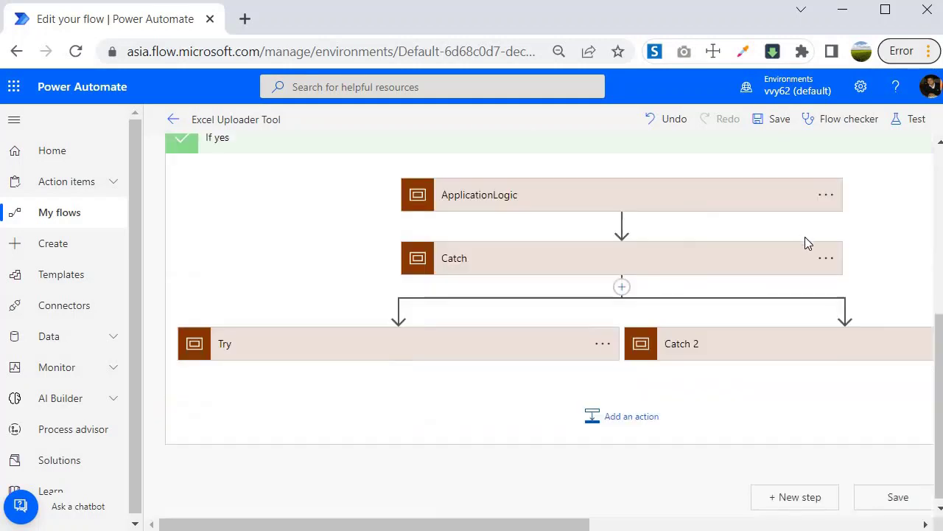
# - Delete the original Catch scope between ApplicationLogic and the parallel branches
pyautogui.click(826, 260)
pyautogui.click(830, 263)
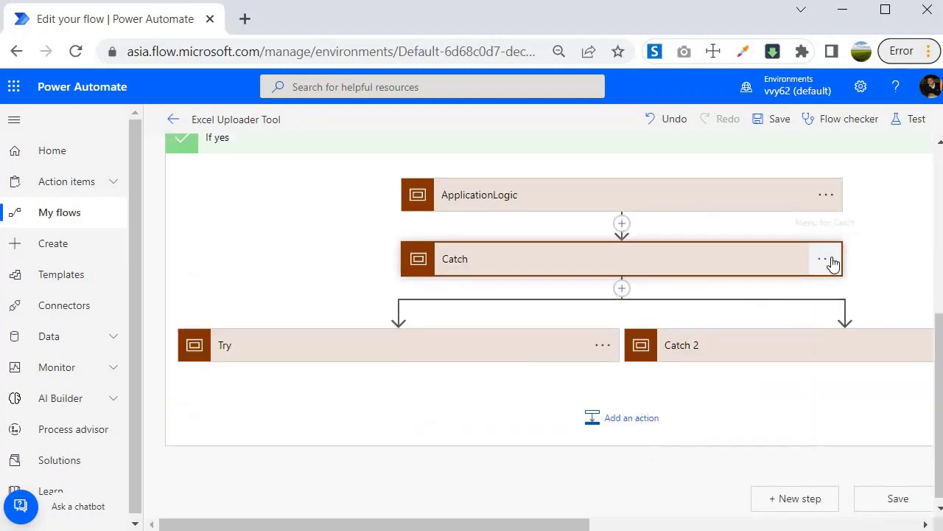
pyautogui.click(825, 259)
pyautogui.click(695, 438)
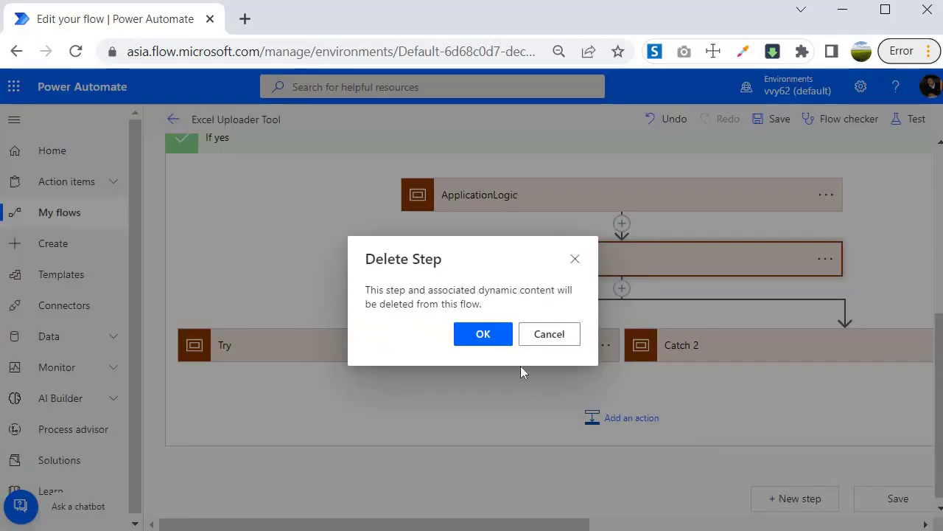
pyautogui.click(480, 337)
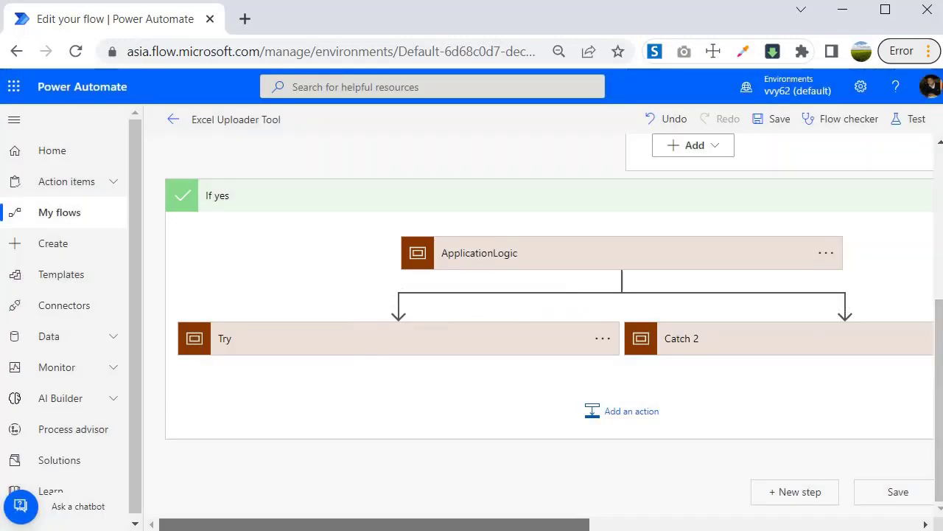
# - Rename the Catch 2 scope in the parallel branch to Catch
pyautogui.click(592, 340)
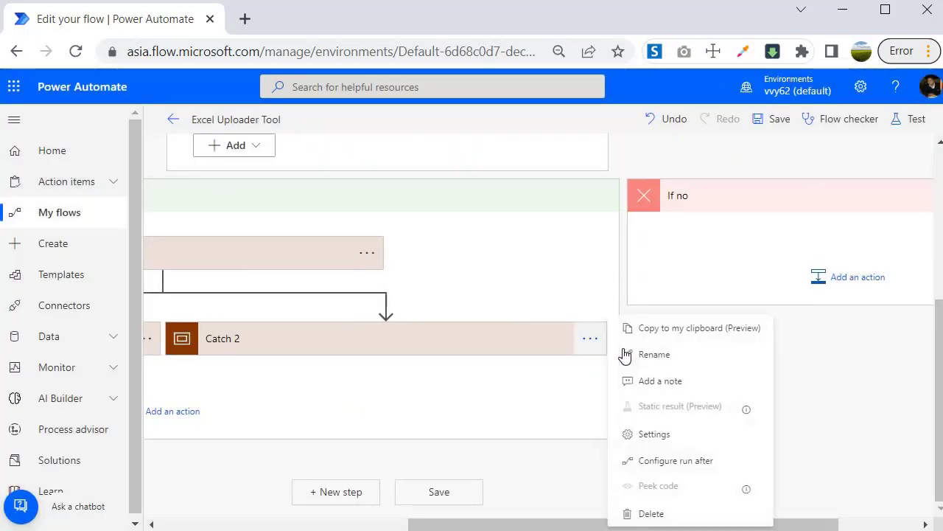
pyautogui.press('Return')
pyautogui.click(259, 337)
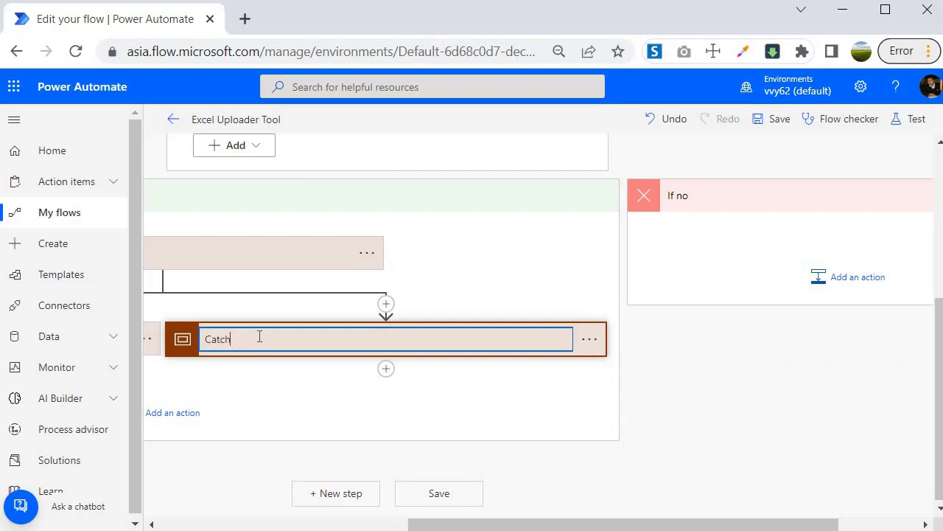
pyautogui.press('Return')
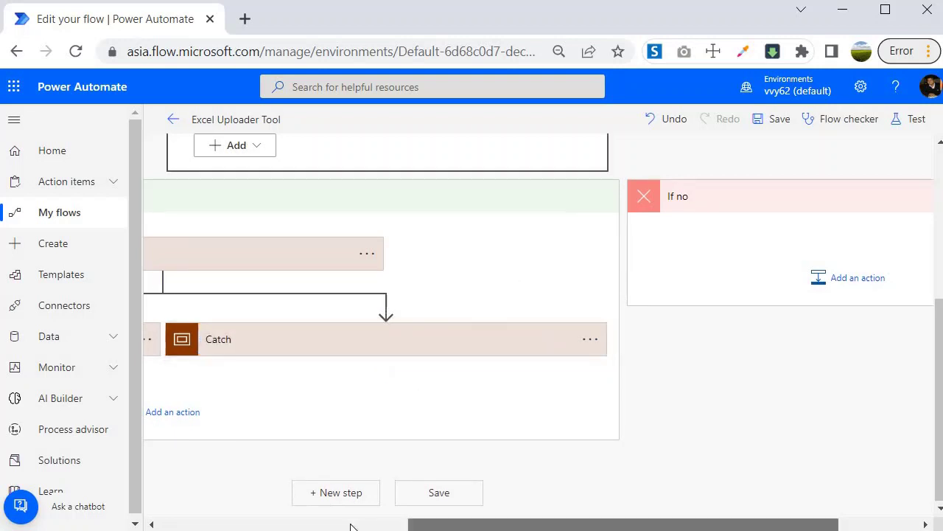
# - Examine the rearranged scopes in the If yes branch, the contents of ApplicationLogic, and the If no branch
pyautogui.hscroll(-6, 351, 525)
pyautogui.click(530, 253)
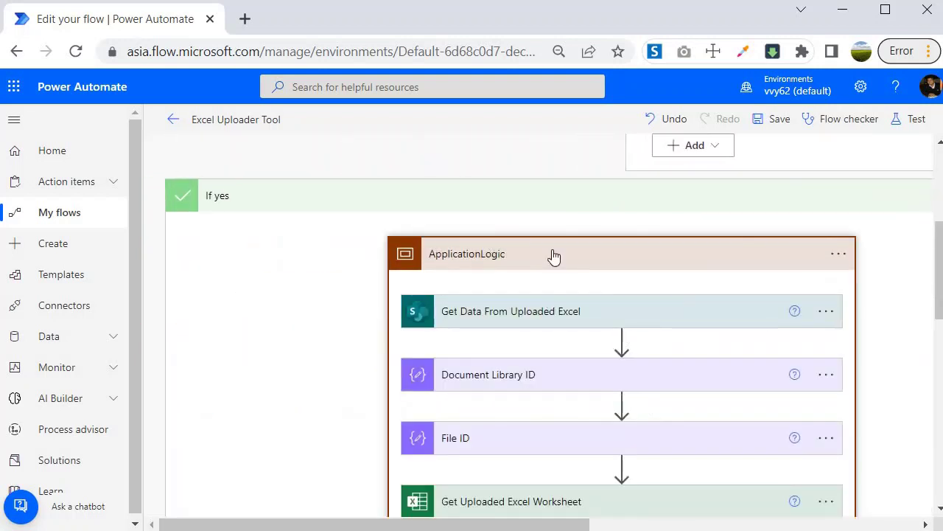
pyautogui.click(554, 255)
pyautogui.hscroll(3, 659, 528)
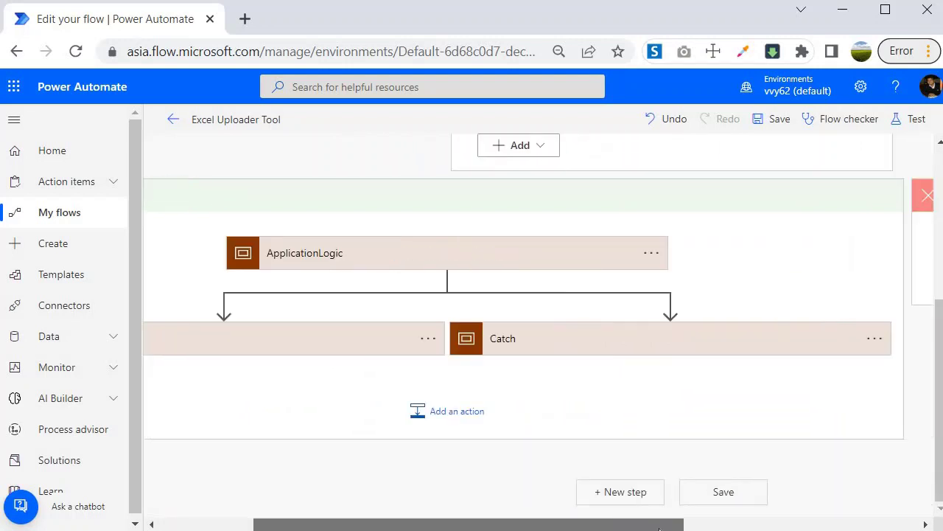
pyautogui.hscroll(2, 660, 528)
pyautogui.hscroll(-4, 660, 528)
pyautogui.scroll(3, 432, 393)
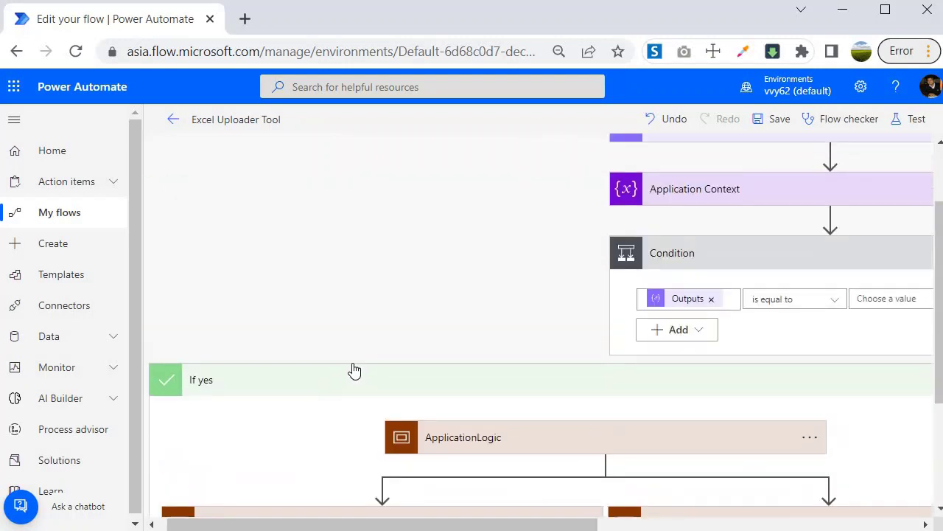
pyautogui.scroll(-1, 377, 298)
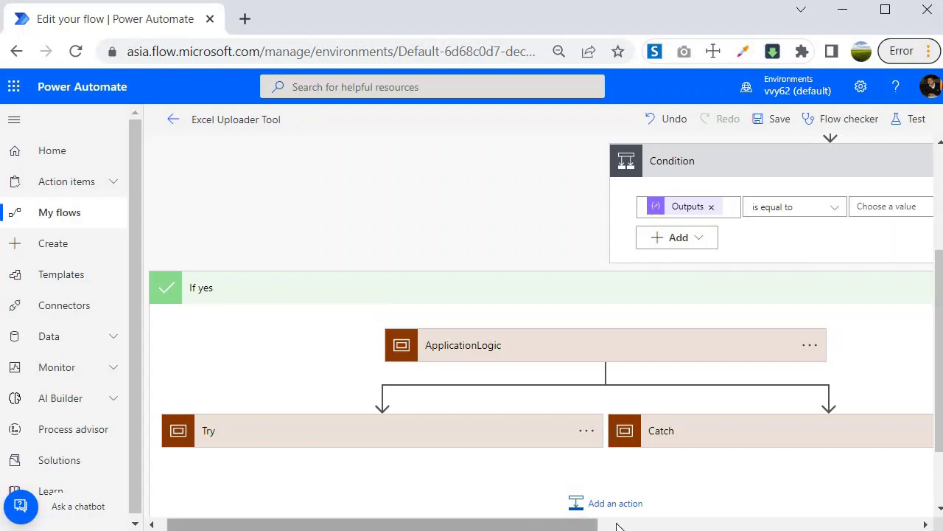
pyautogui.hscroll(5, 616, 525)
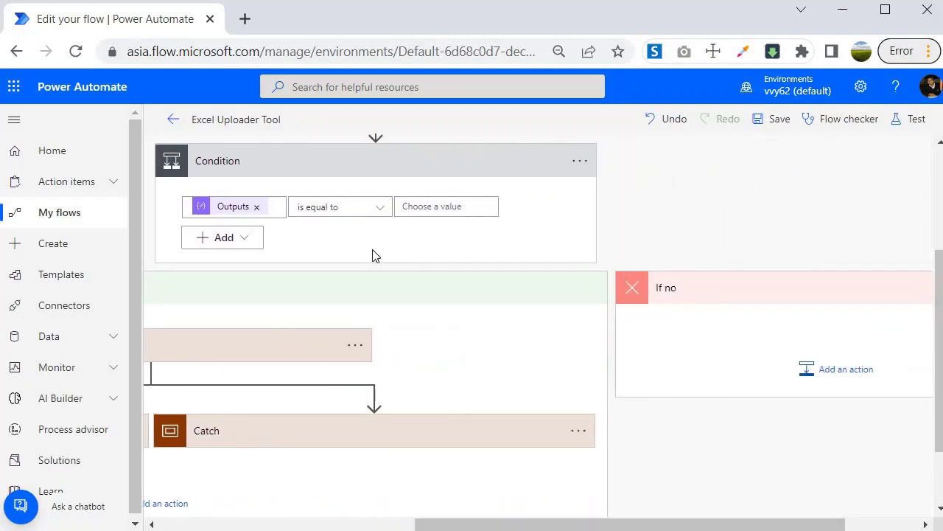
pyautogui.hscroll(2, 803, 524)
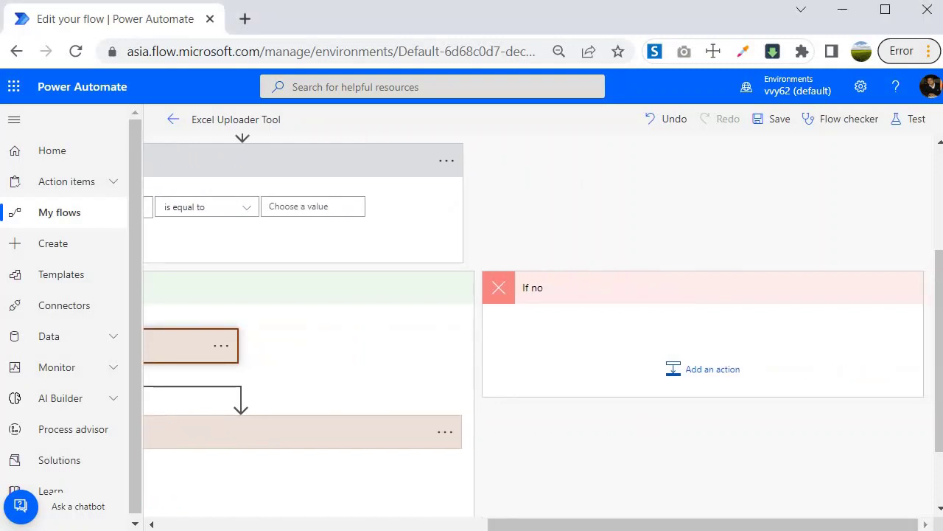
# - Expand the Catch scope and copy its Post message in a chat or channel -Failure 2 action to the clipboard
pyautogui.click(390, 523)
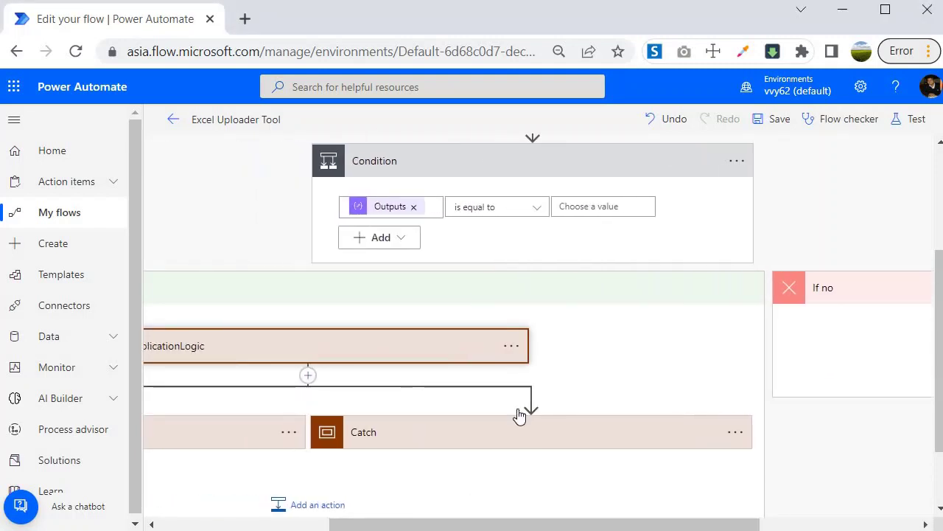
pyautogui.click(455, 430)
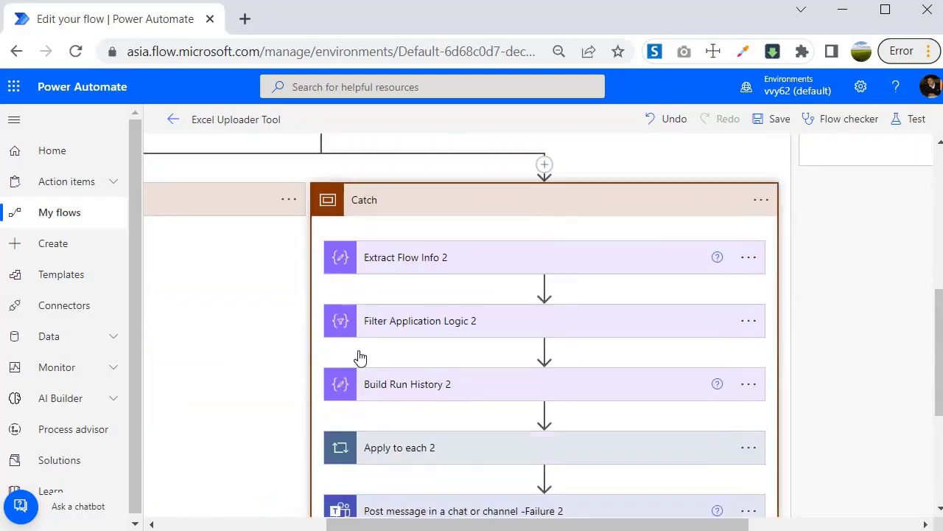
pyautogui.scroll(-3, 360, 358)
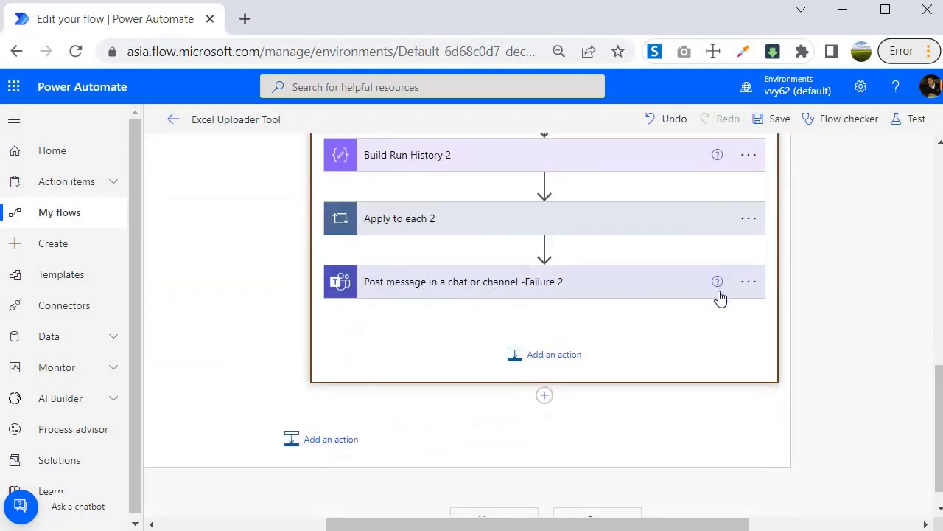
pyautogui.click(747, 284)
pyautogui.click(658, 253)
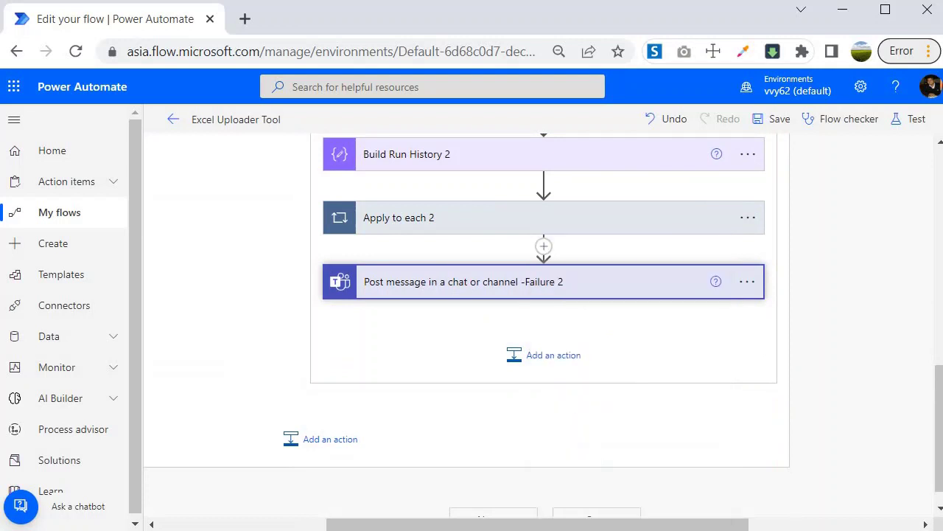
# - Paste the Post message in a chat or channel -Failure action into the If no branch and expand it
pyautogui.moveTo(538, 524); pyautogui.dragTo(706, 524)
pyautogui.scroll(5, 700, 385)
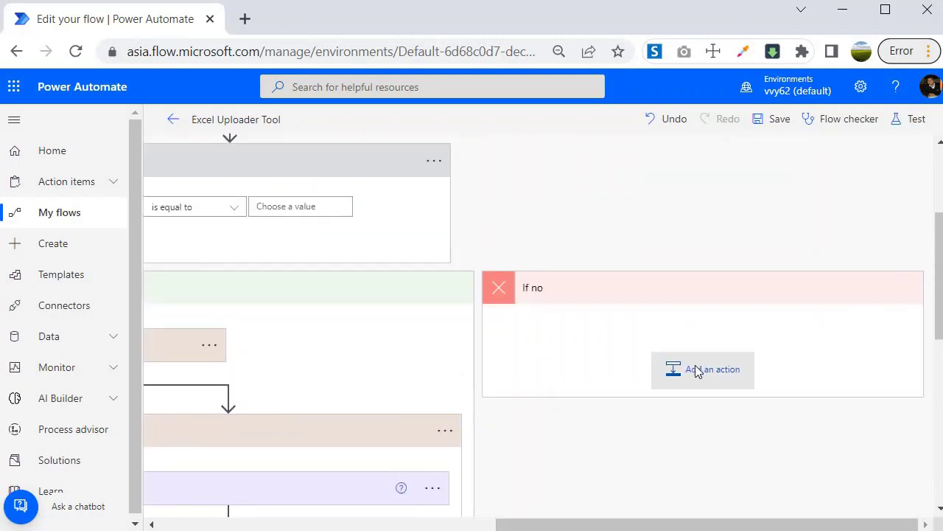
pyautogui.click(696, 371)
pyautogui.click(796, 418)
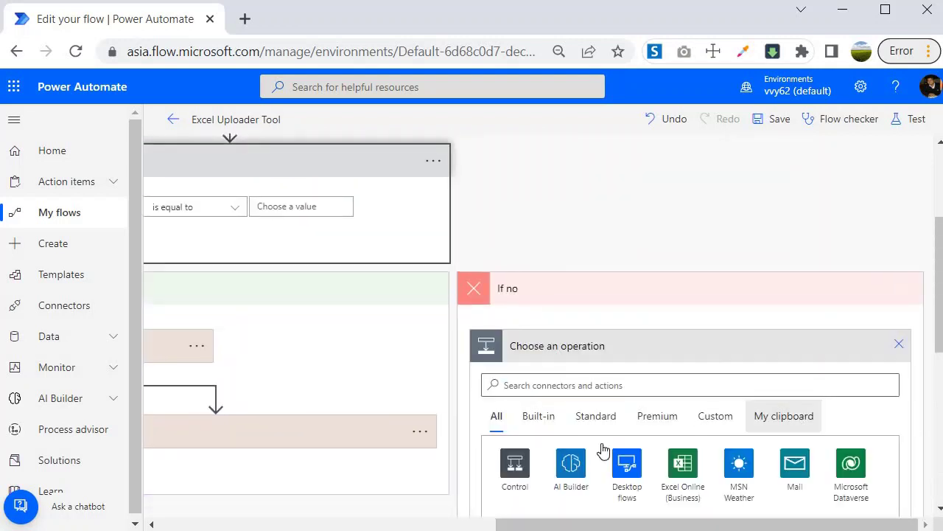
pyautogui.click(533, 432)
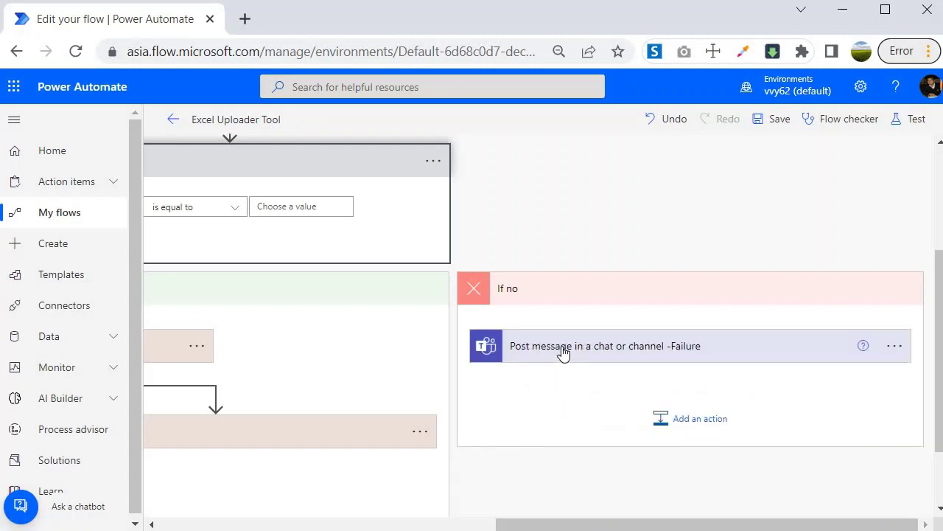
pyautogui.click(561, 348)
pyautogui.scroll(-1, 555, 298)
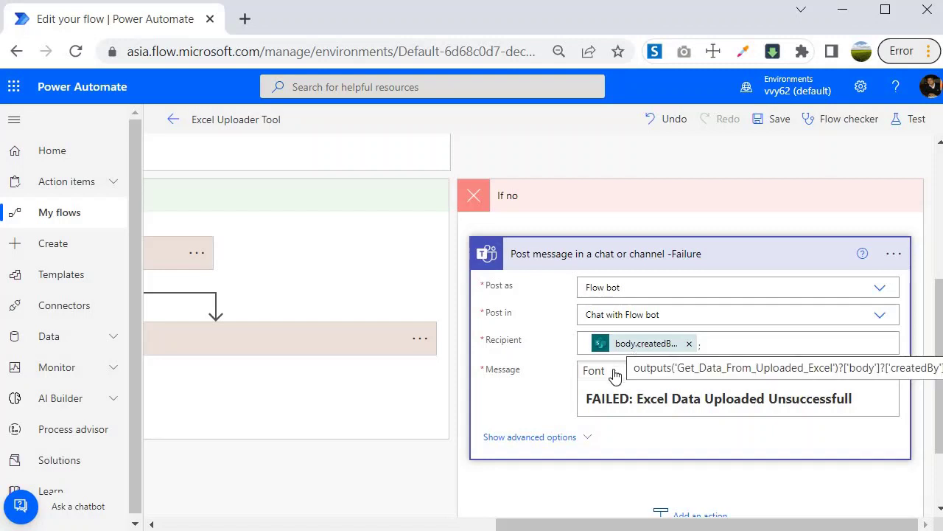
# - Move the Get Data From Uploaded Excel action out of the ApplicationLogic scope to directly above the Condition
pyautogui.click(372, 523)
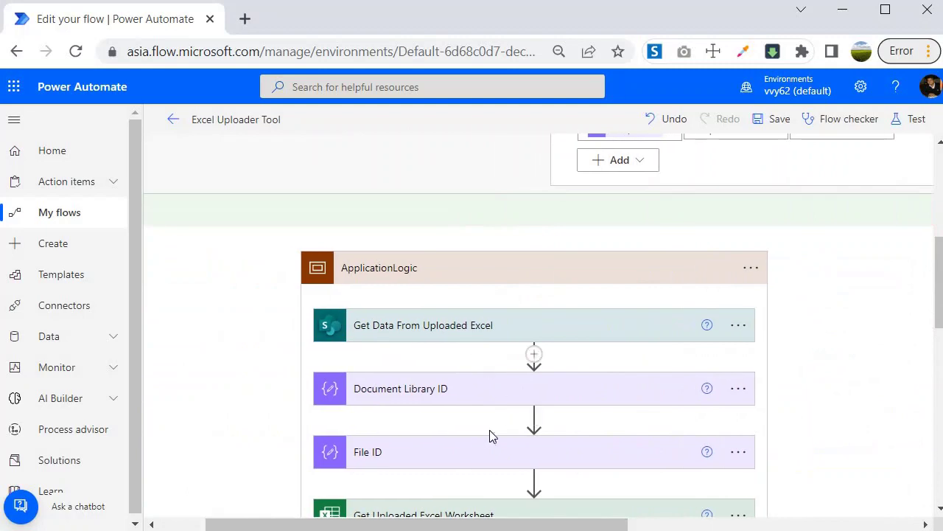
pyautogui.scroll(4, 487, 432)
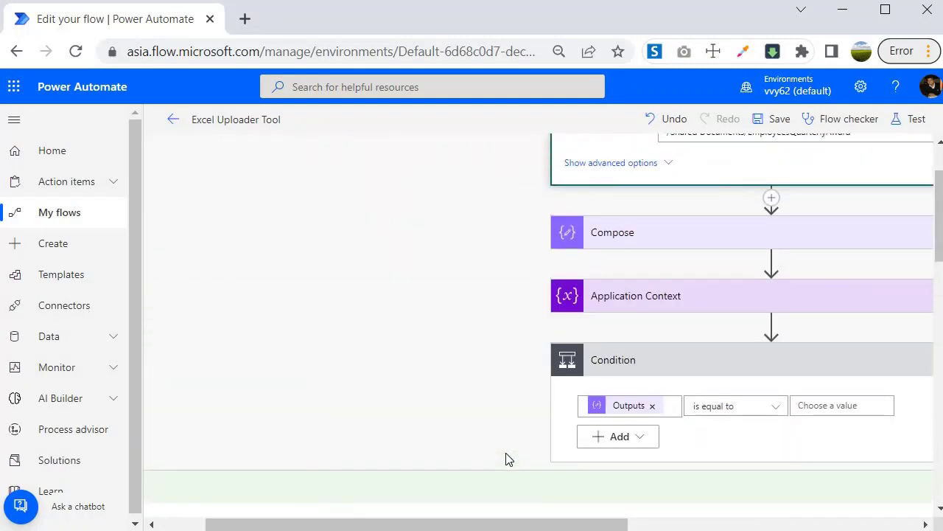
pyautogui.scroll(-1, 663, 244)
pyautogui.scroll(2, 665, 181)
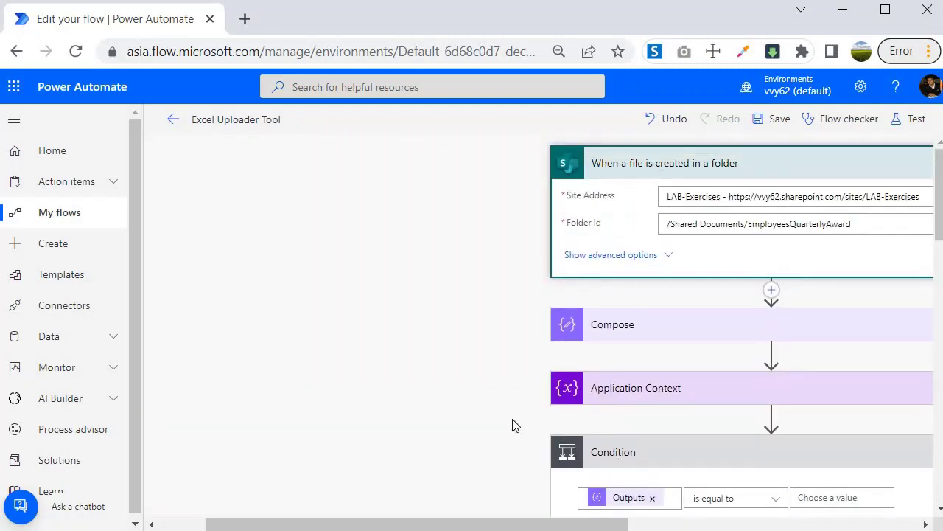
pyautogui.scroll(-3, 582, 456)
pyautogui.scroll(2, 627, 482)
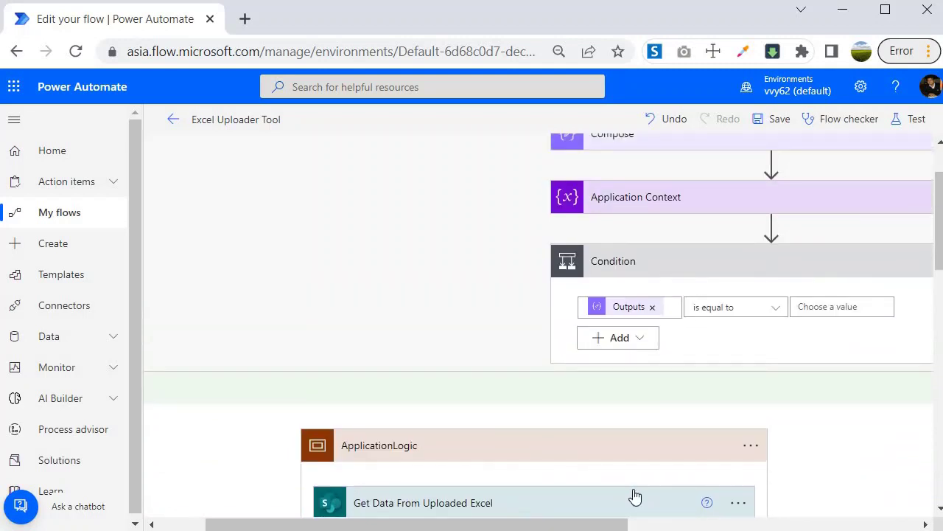
pyautogui.moveTo(600, 506); pyautogui.dragTo(794, 235)
# - Replace the message in the If no branch's Post message action with "You have uploaded wrong file"
pyautogui.scroll(-1, 683, 509)
pyautogui.hscroll(3, 494, 267)
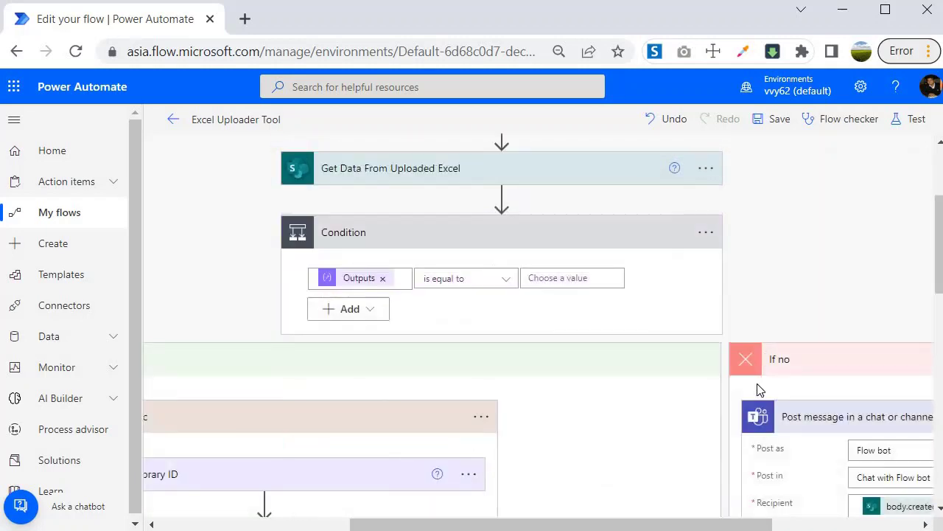
pyautogui.scroll(-1, 760, 390)
pyautogui.hscroll(3, 760, 390)
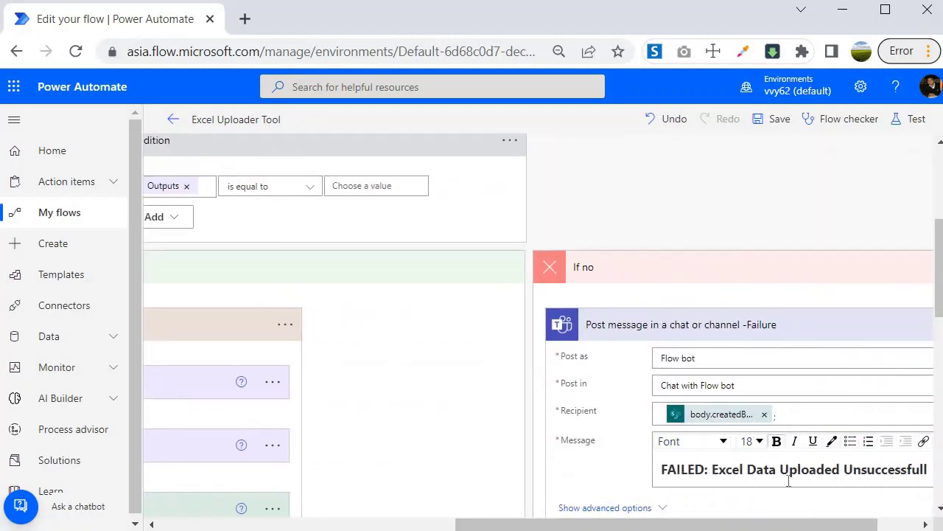
pyautogui.hscroll(1, 774, 483)
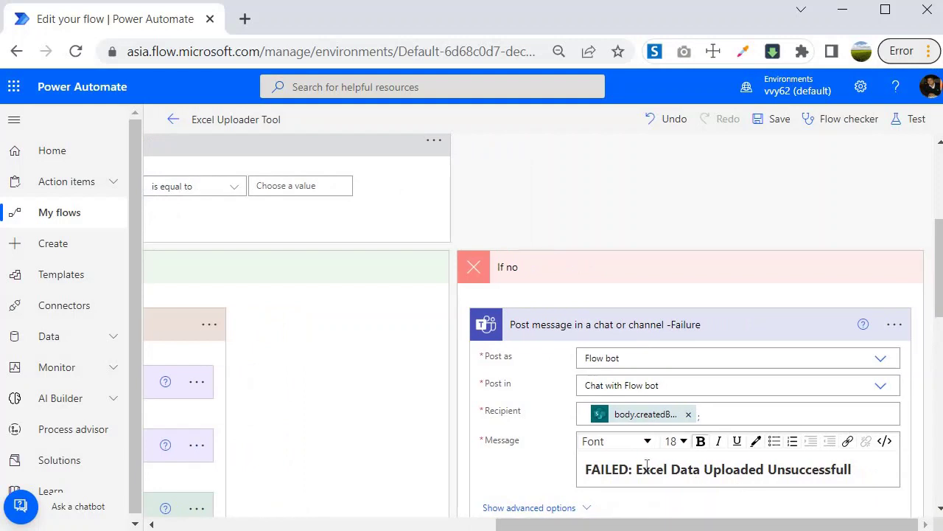
pyautogui.moveTo(663, 469); pyautogui.dragTo(852, 470)
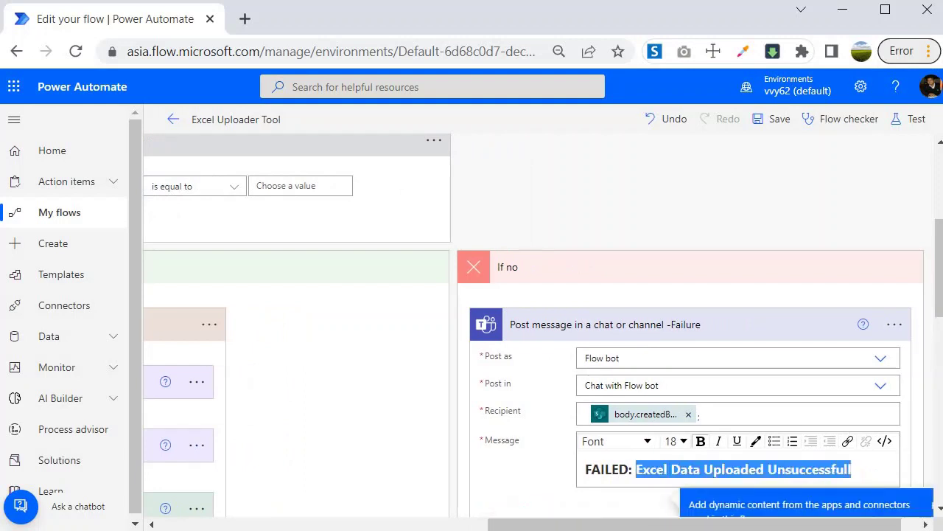
pyautogui.write('U')
pyautogui.press('BackSpace')
pyautogui.press('BackSpace')
pyautogui.press('BackSpace')
pyautogui.press('BackSpace')
pyautogui.press('BackSpace')
pyautogui.press('BackSpace')
pyautogui.press('BackSpace')
pyautogui.press('BackSpace')
pyautogui.press('BackSpace')
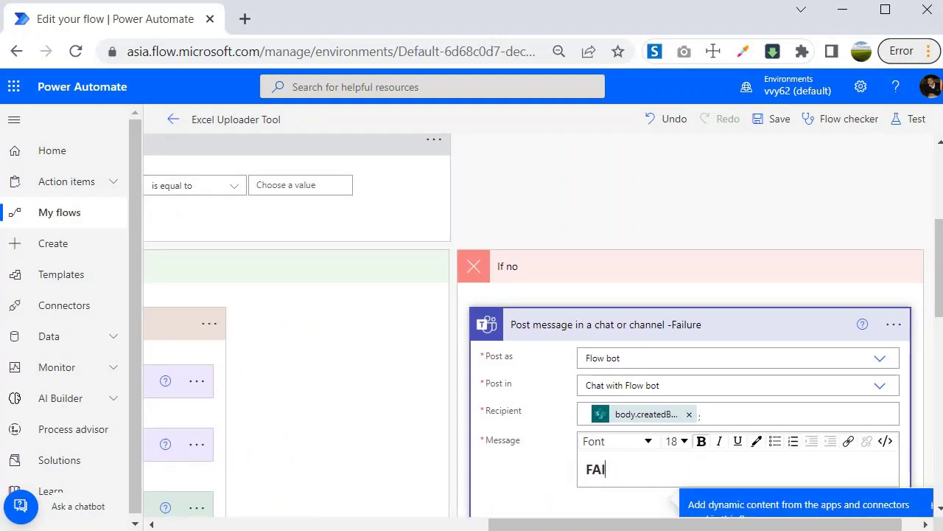
pyautogui.write('You have up')
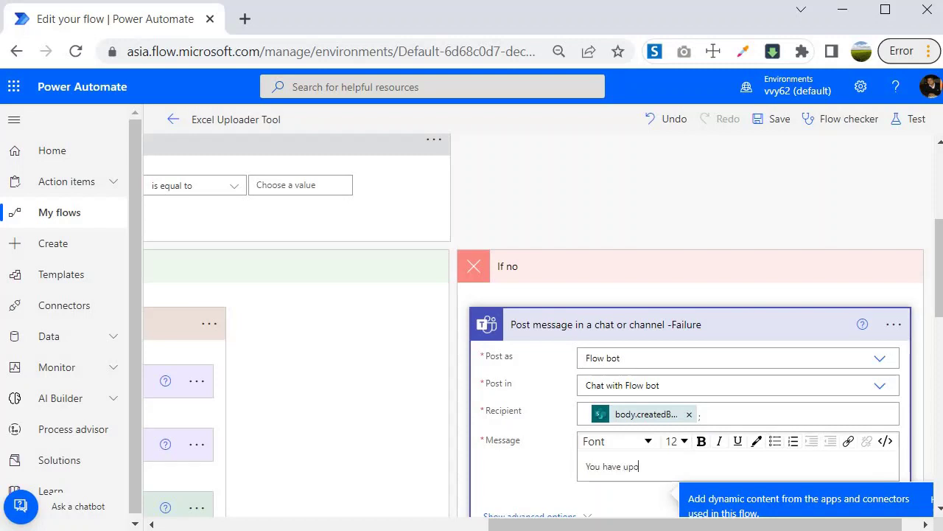
pyautogui.write('loaded wrong file')
# - Format the If no branch's message "You have uploaded wrong file" as bold at font size 18
pyautogui.tripleClick(700, 465)
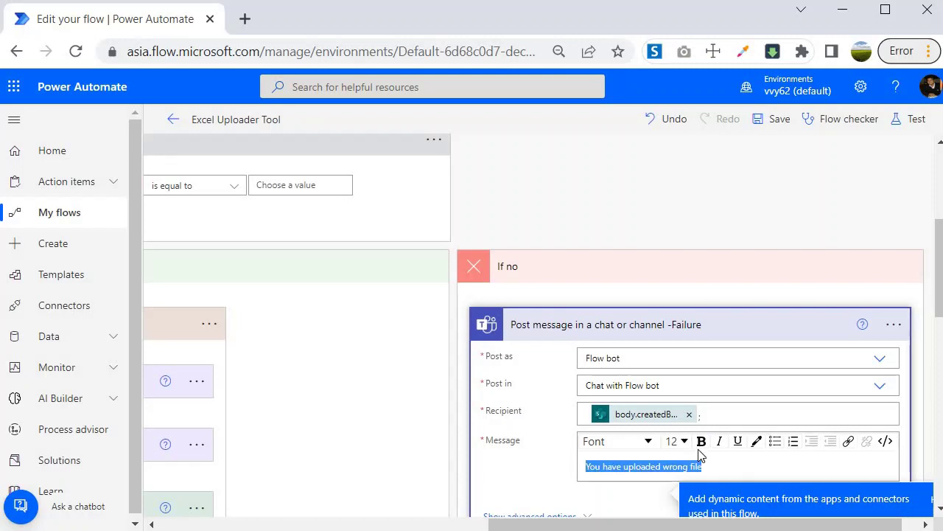
pyautogui.click(677, 441)
pyautogui.scroll(-5, 664, 464)
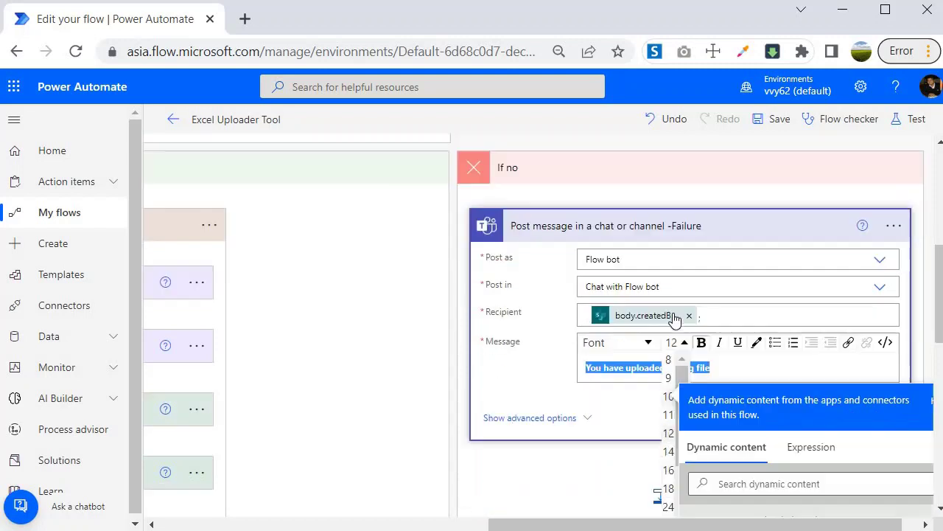
pyautogui.click(671, 315)
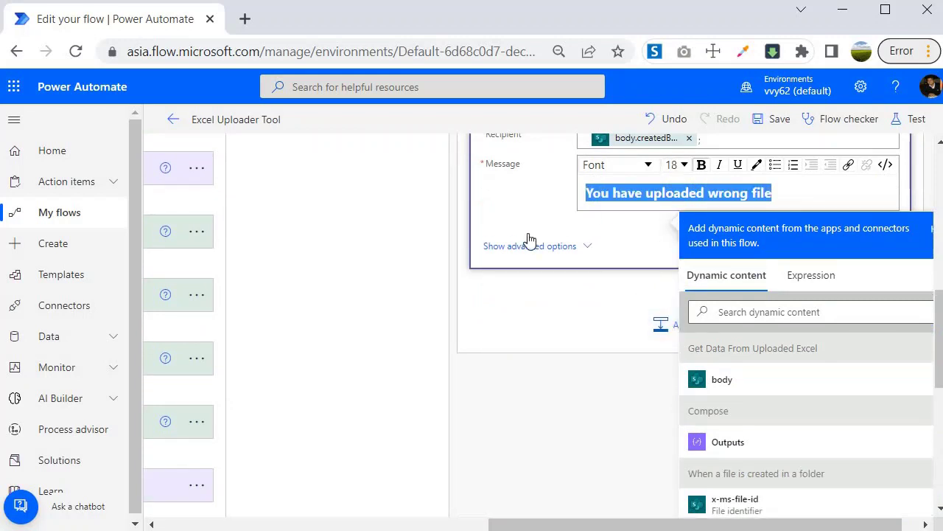
pyautogui.click(320, 391)
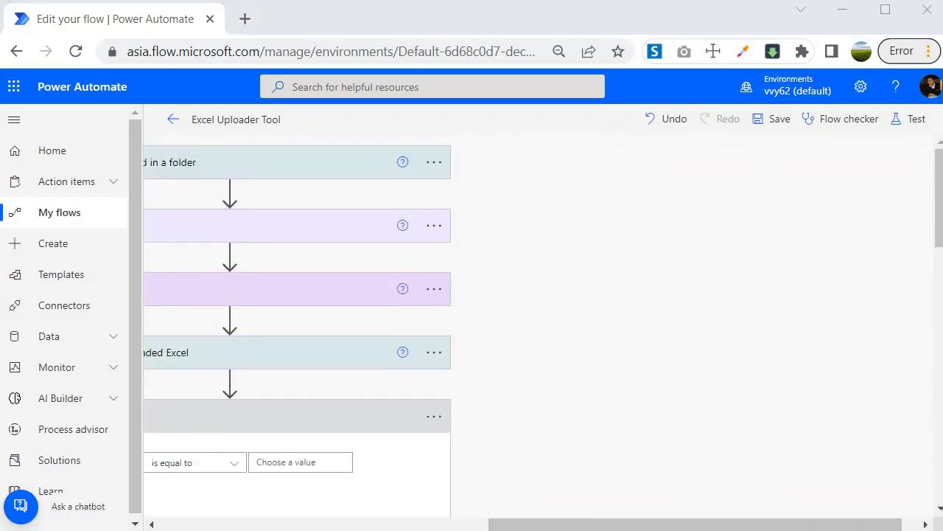
# - Set the Condition's comparison value to the expression true, so that it checks whether the Compose Outputs is equal to true
pyautogui.scroll(-4, 538, 221)
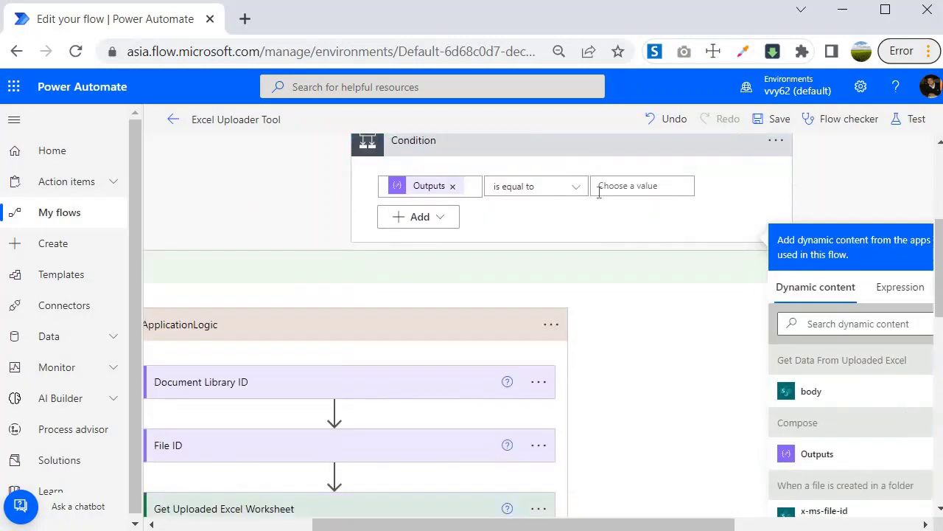
pyautogui.click(619, 182)
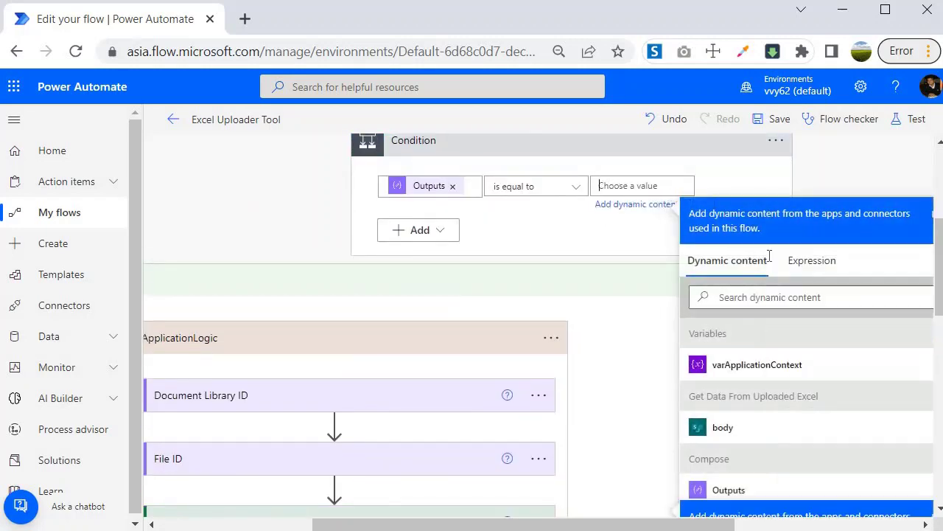
pyautogui.click(816, 274)
pyautogui.click(819, 316)
pyautogui.write('true')
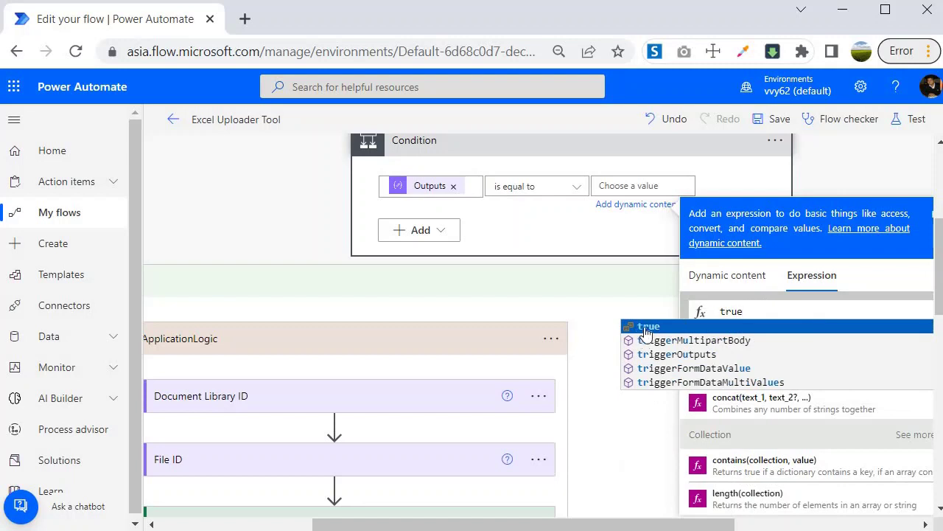
pyautogui.click(647, 326)
pyautogui.scroll(3, 417, 192)
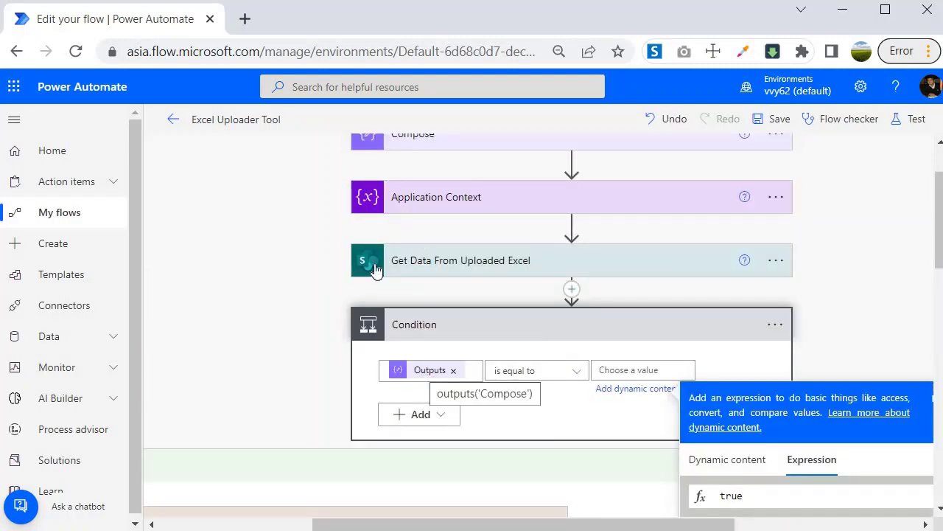
pyautogui.scroll(2, 463, 253)
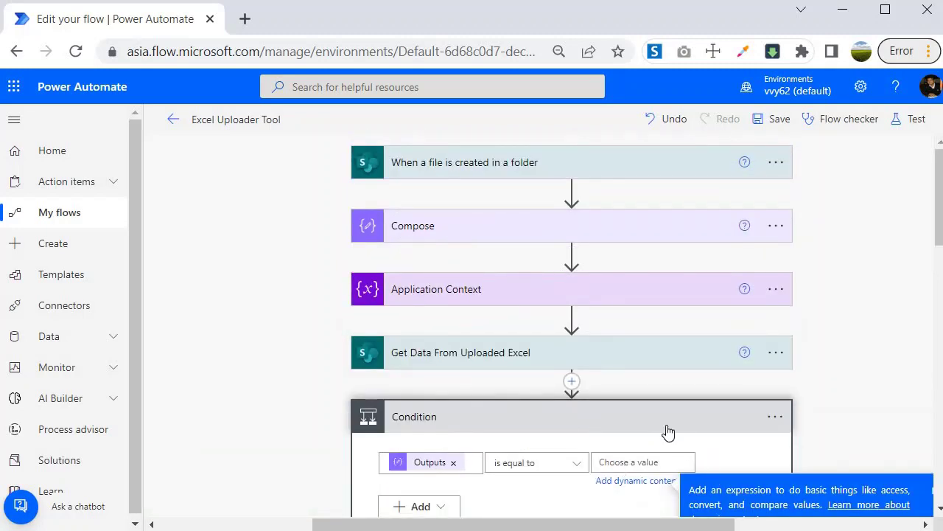
pyautogui.scroll(-5, 668, 431)
pyautogui.press('Return')
pyautogui.scroll(5, 391, 234)
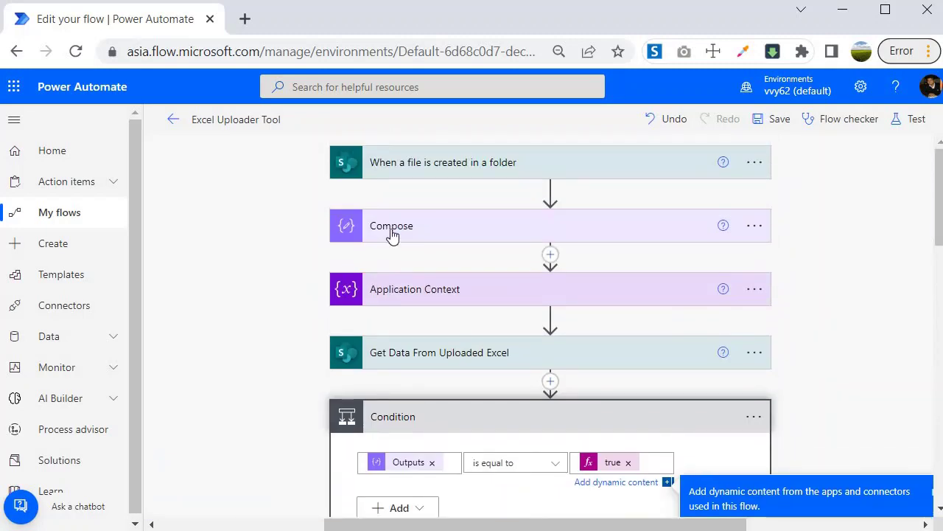
# - Expand the Compose action and examine the Condition and the message settings in the If no branch
pyautogui.click(393, 230)
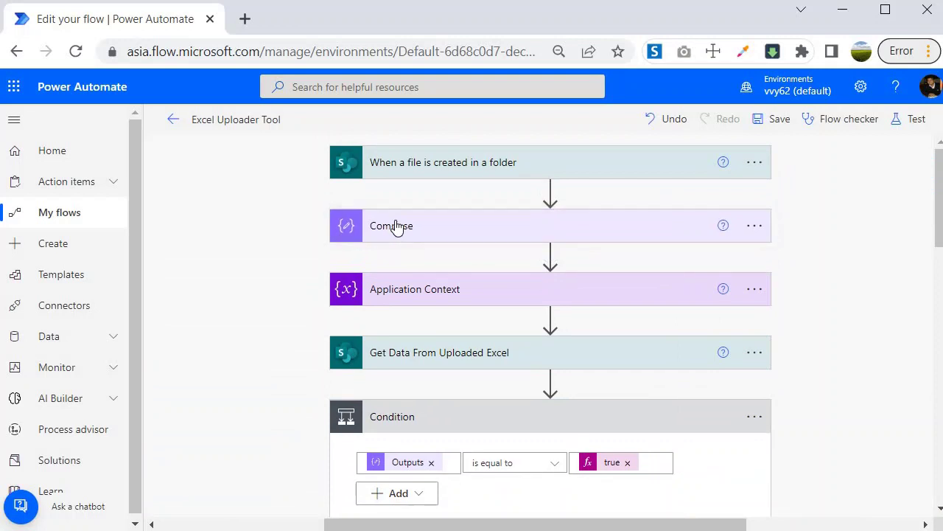
pyautogui.click(396, 226)
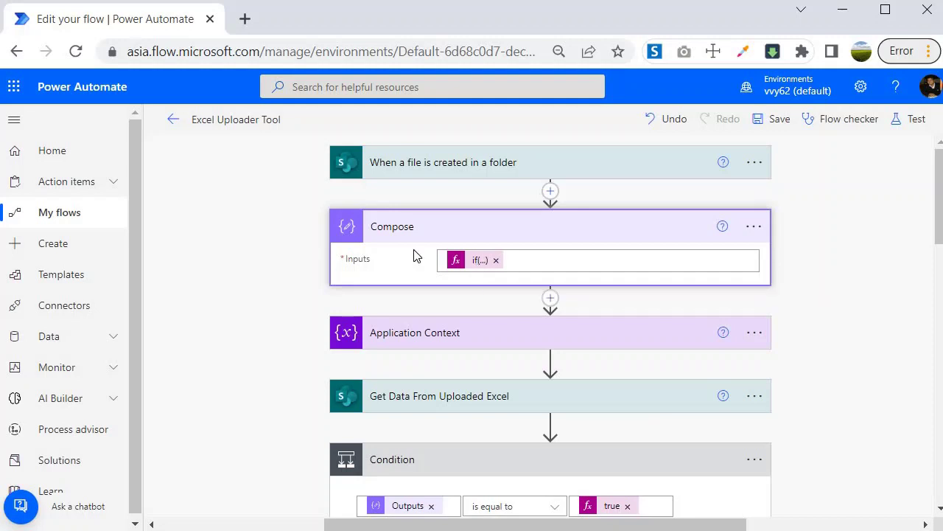
pyautogui.scroll(-4, 412, 269)
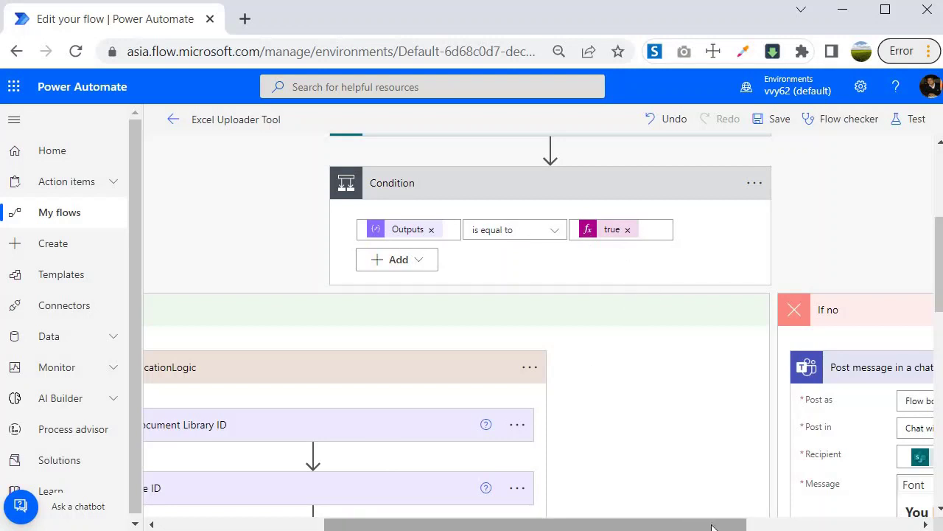
pyautogui.moveTo(711, 524); pyautogui.dragTo(843, 524)
pyautogui.scroll(-3, 617, 358)
pyautogui.hscroll(1, 616, 358)
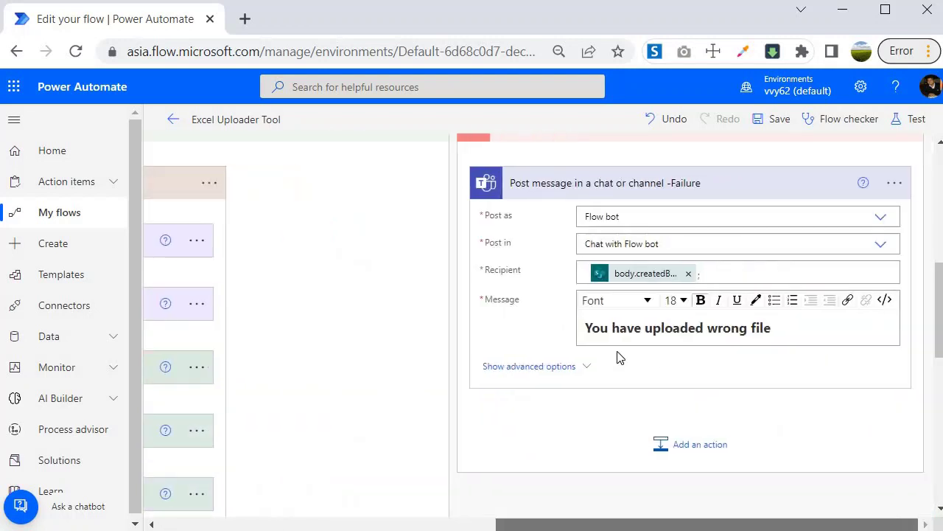
pyautogui.scroll(3, 585, 412)
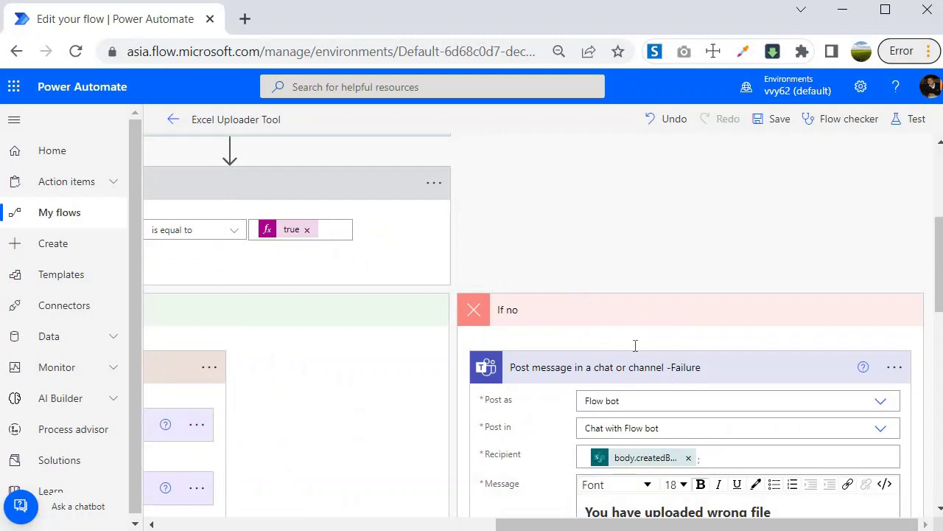
pyautogui.scroll(-2, 635, 346)
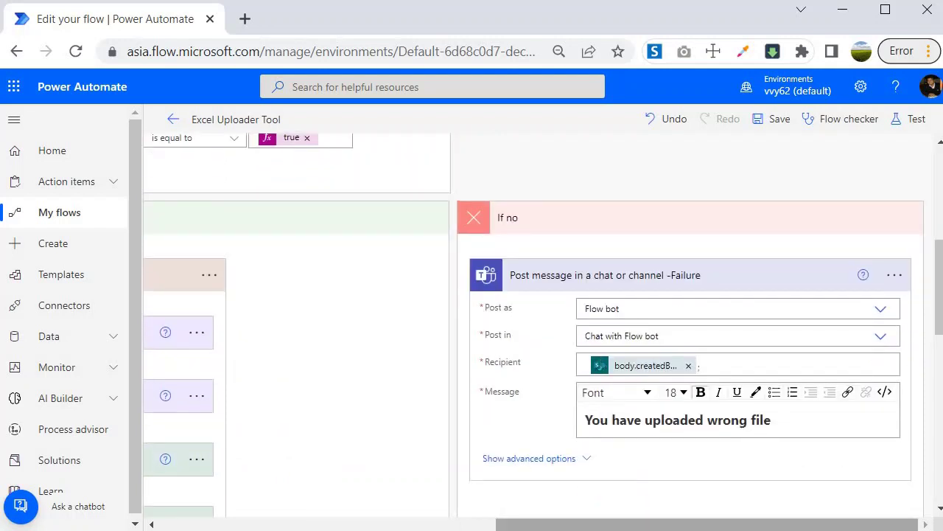
pyautogui.moveTo(598, 524); pyautogui.dragTo(457, 524)
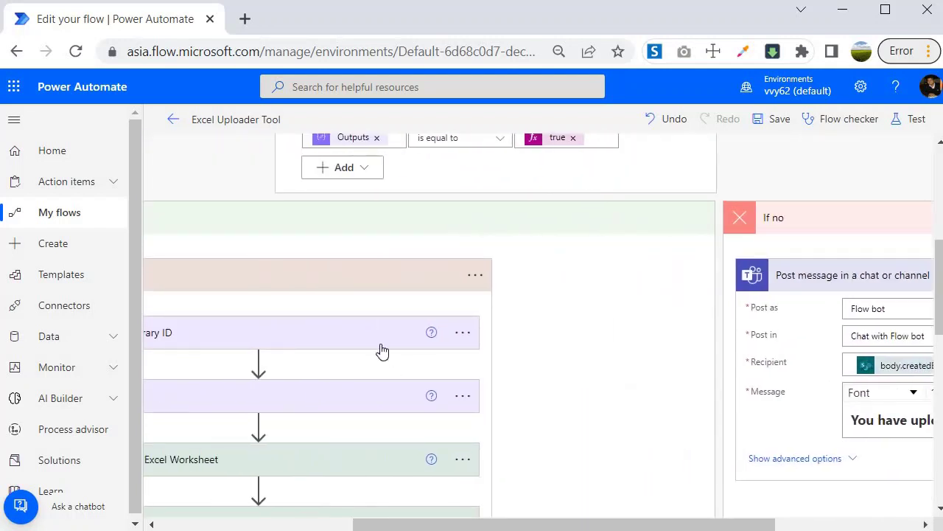
pyautogui.scroll(5, 381, 349)
pyautogui.scroll(-4, 315, 300)
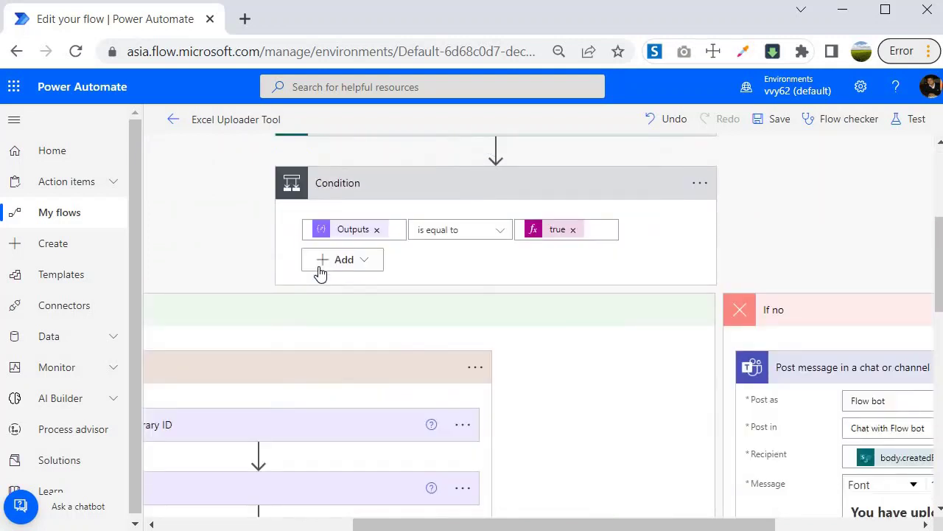
pyautogui.click(353, 261)
pyautogui.click(352, 288)
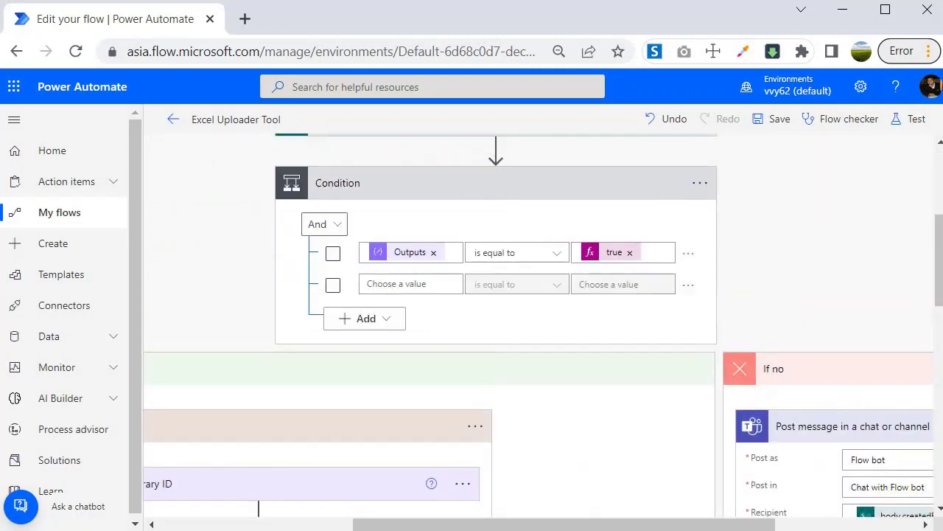
pyautogui.click(424, 284)
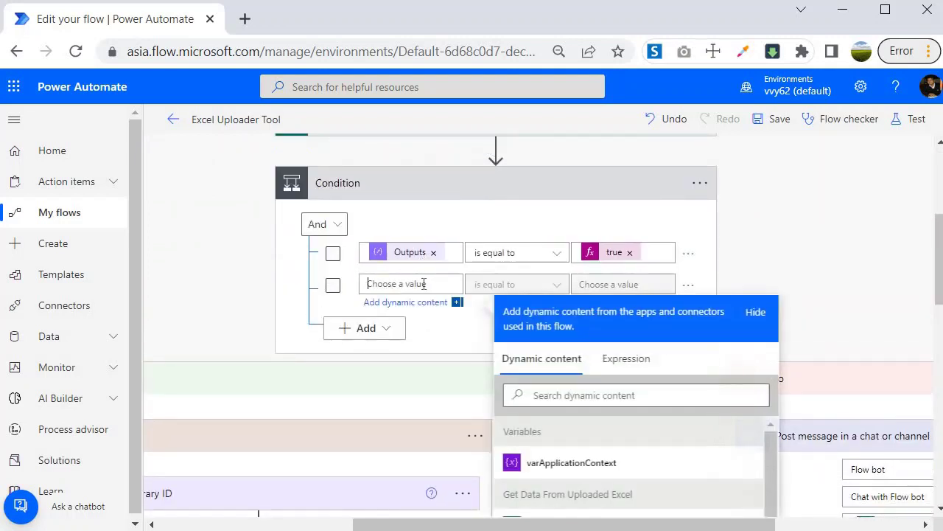
pyautogui.click(689, 285)
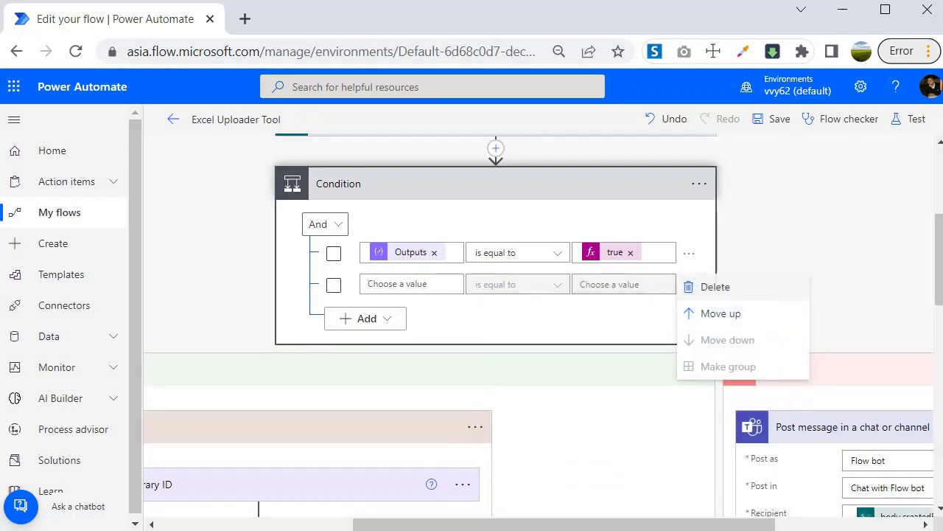
pyautogui.click(715, 288)
# - Review the flow from the Compose action through the Condition, the ApplicationLogic scope and the If no branch's failure message
pyautogui.scroll(3, 467, 261)
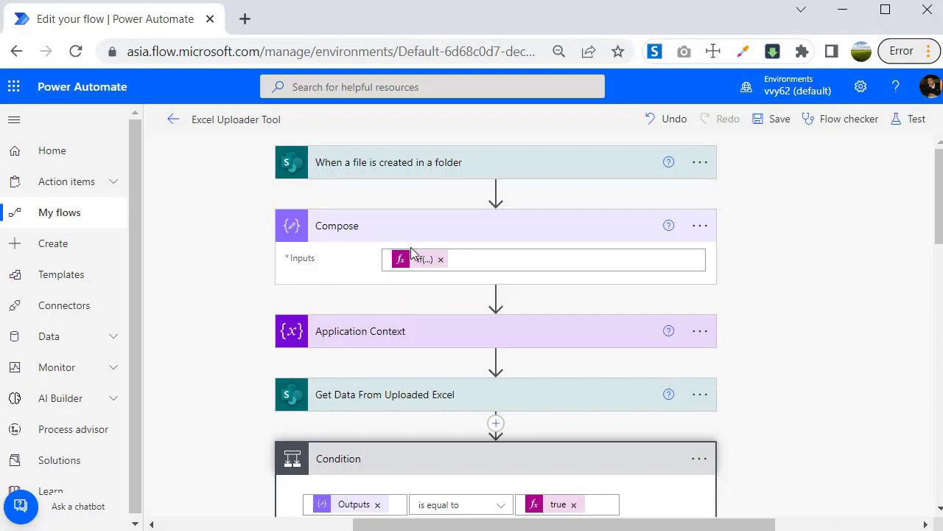
pyautogui.scroll(-3, 335, 314)
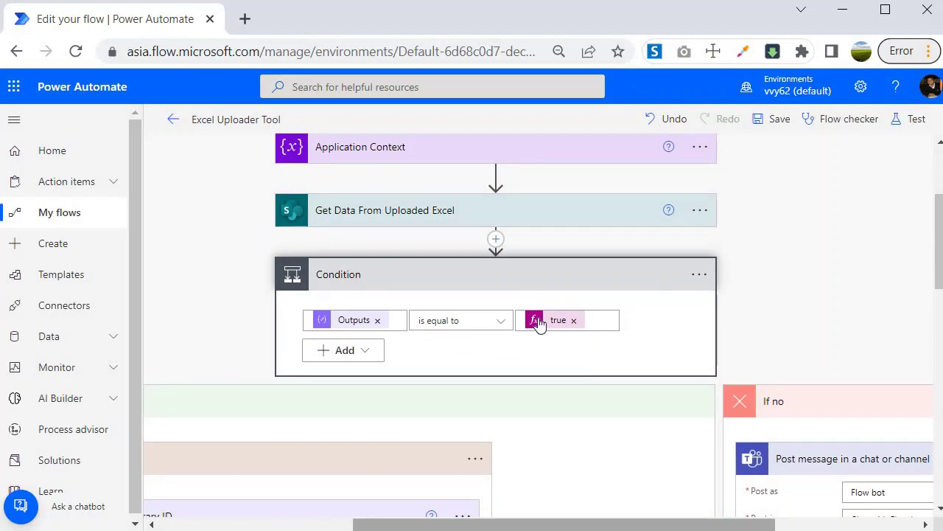
pyautogui.scroll(2, 538, 324)
pyautogui.scroll(-5, 638, 500)
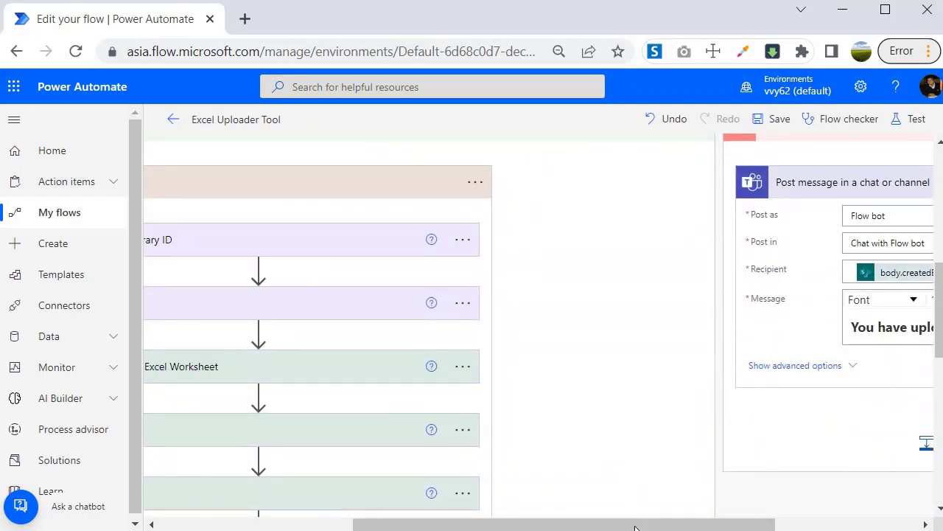
pyautogui.hscroll(-3, 634, 528)
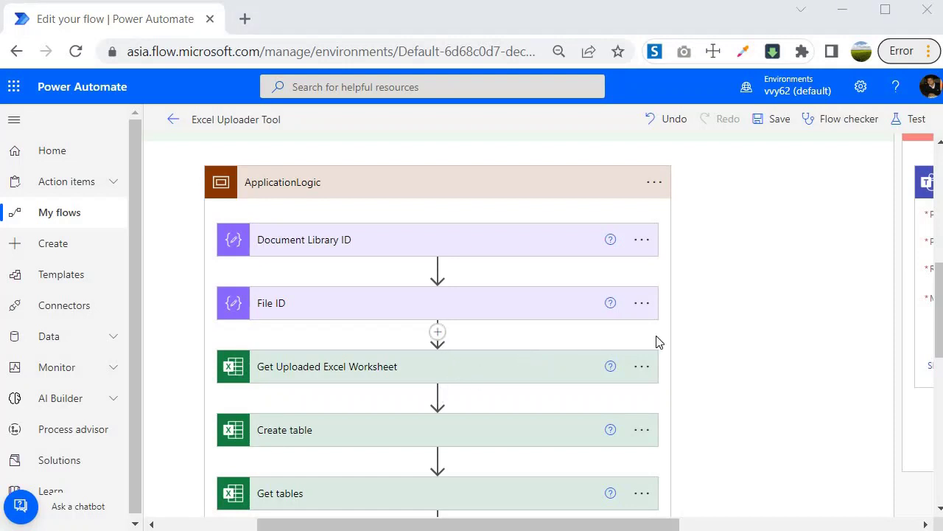
pyautogui.click(622, 524)
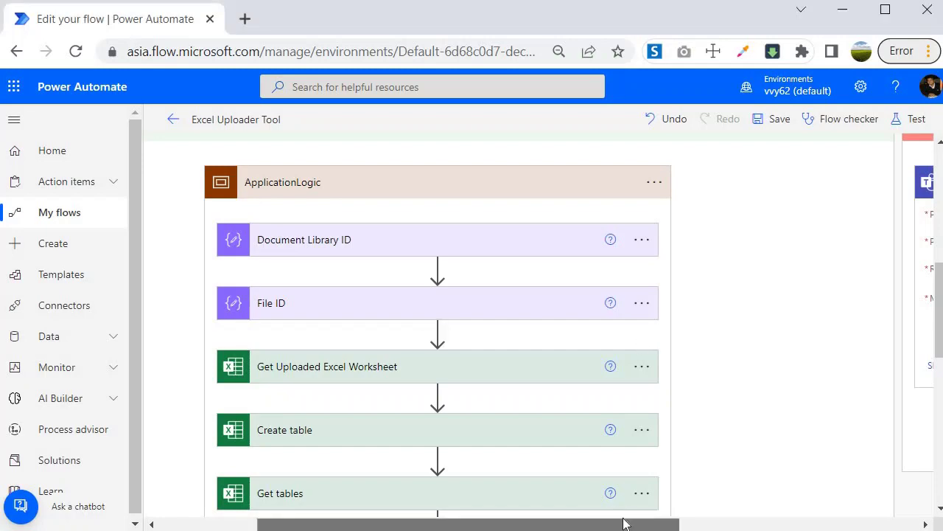
pyautogui.click(766, 524)
pyautogui.scroll(4, 472, 409)
pyautogui.moveTo(681, 528); pyautogui.dragTo(760, 526)
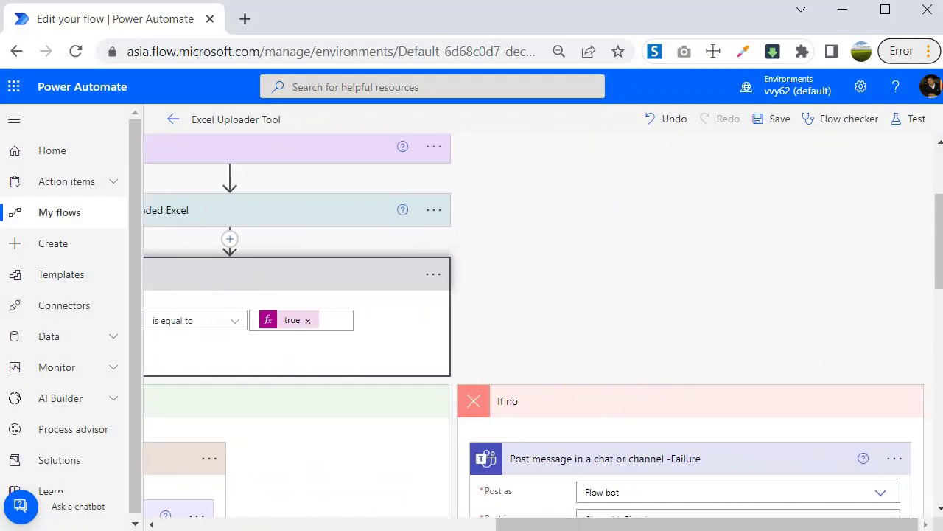
pyautogui.scroll(-4, 541, 282)
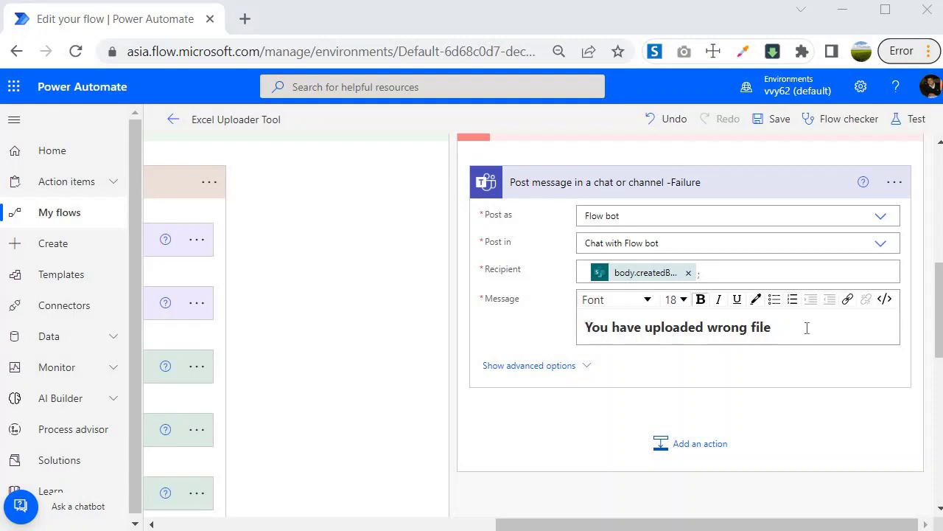
# - Save the flow and switch to the EmployeesQuarterlyAward folder in the LAB-Exercises SharePoint document library
pyautogui.click(775, 124)
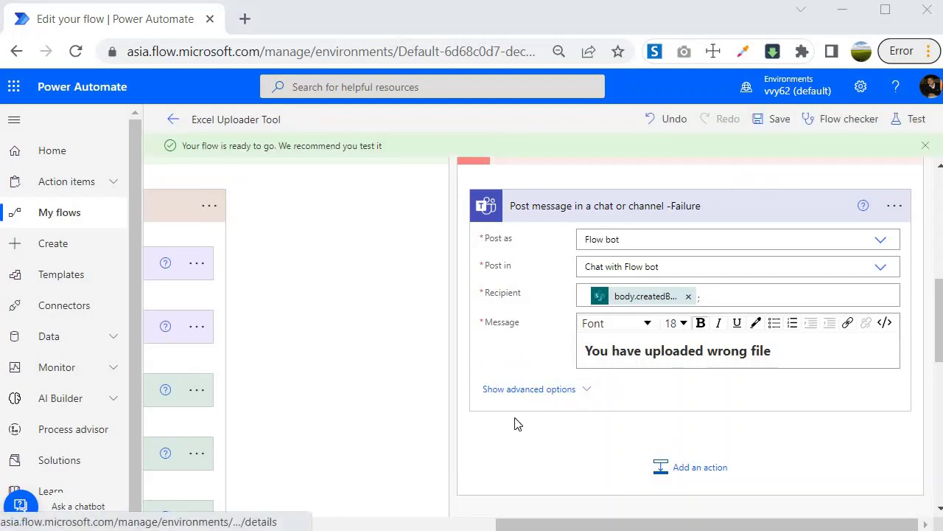
pyautogui.scroll(3, 516, 420)
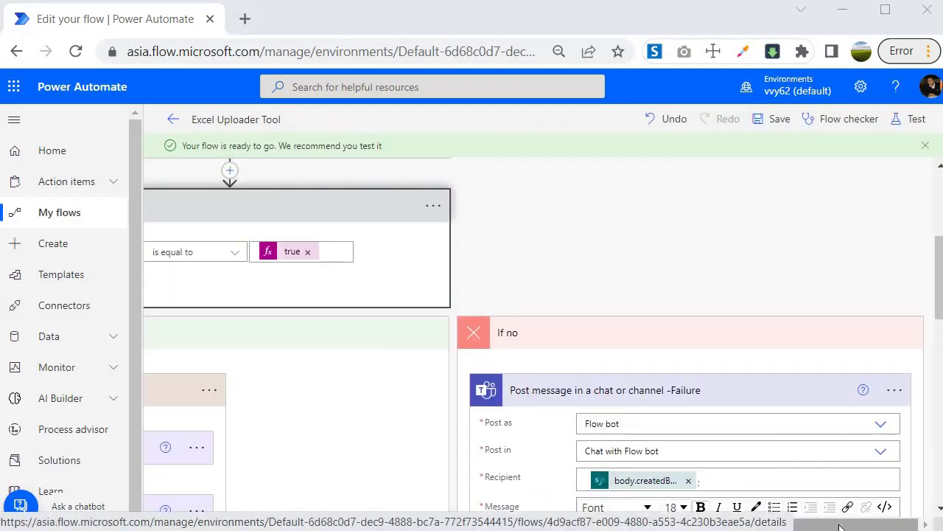
pyautogui.moveTo(902, 523)
pyautogui.mouseDown()
pyautogui.moveTo(859, 525)
pyautogui.moveTo(900, 524)
pyautogui.mouseUp()
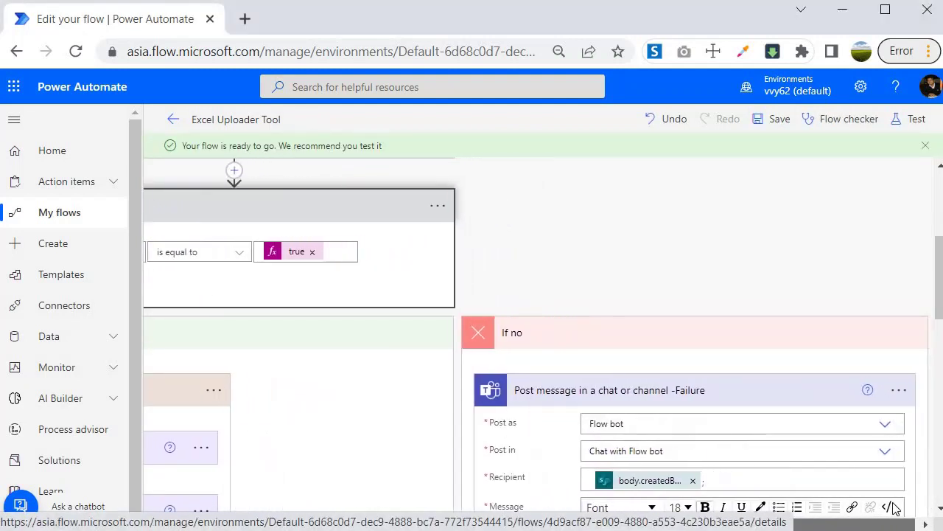
pyautogui.scroll(-3, 505, 273)
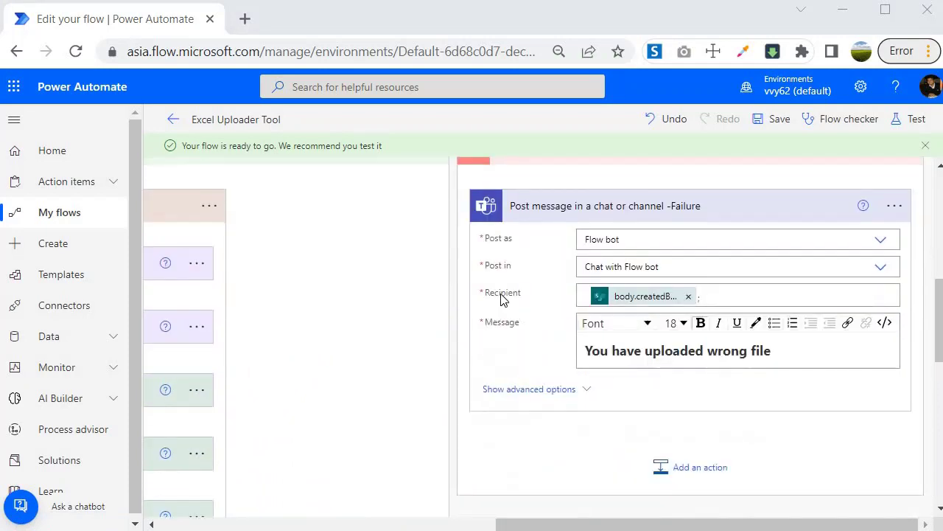
pyautogui.scroll(3, 492, 300)
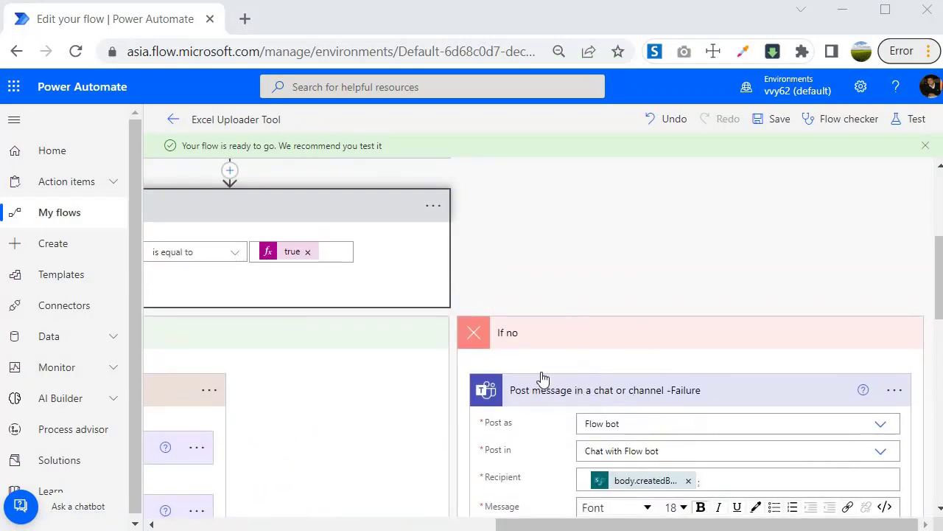
pyautogui.scroll(-3, 539, 379)
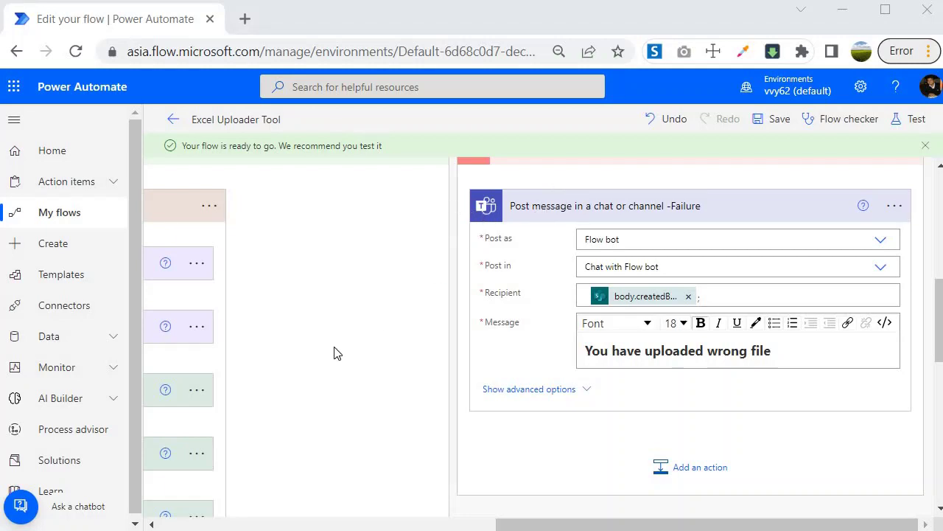
pyautogui.click(56, 528)
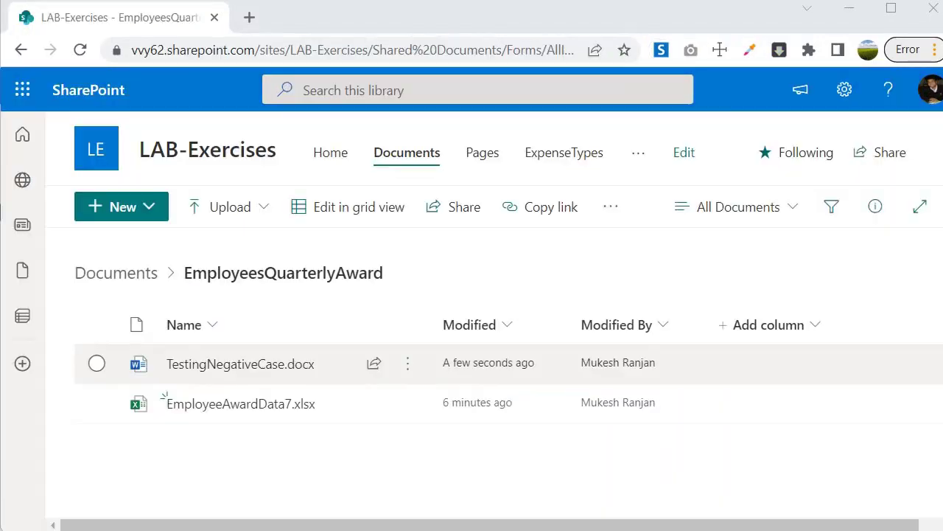
# - Delete TestingNegativeCase.docx from the EmployeesQuarterlyAward folder
pyautogui.click(96, 365)
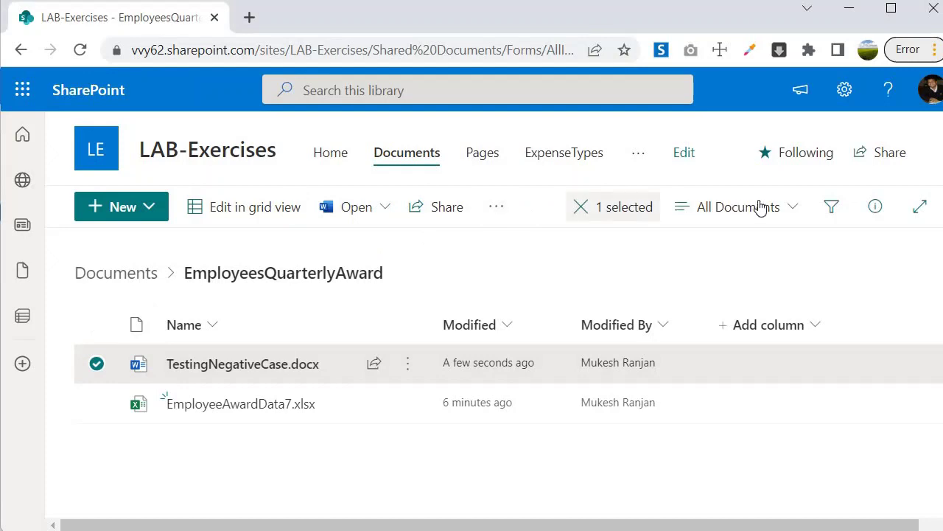
pyautogui.click(495, 210)
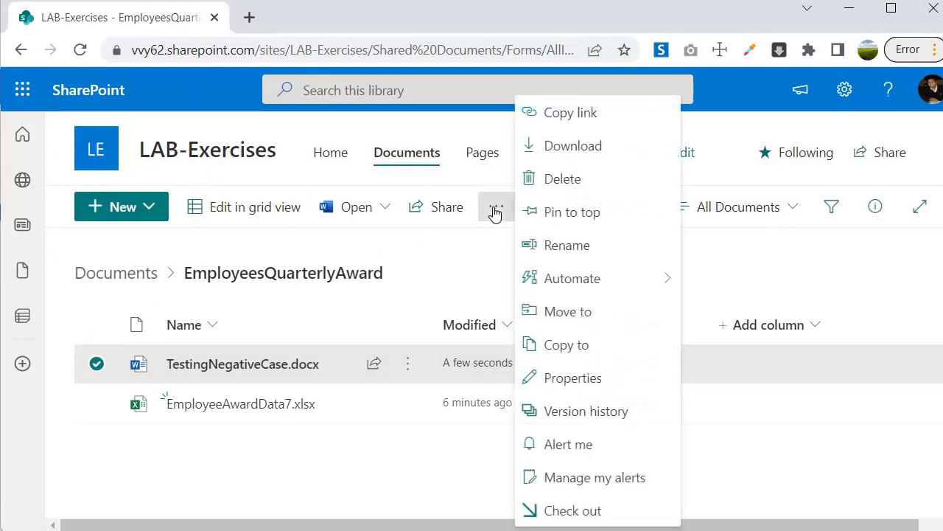
pyautogui.click(569, 189)
pyautogui.click(519, 366)
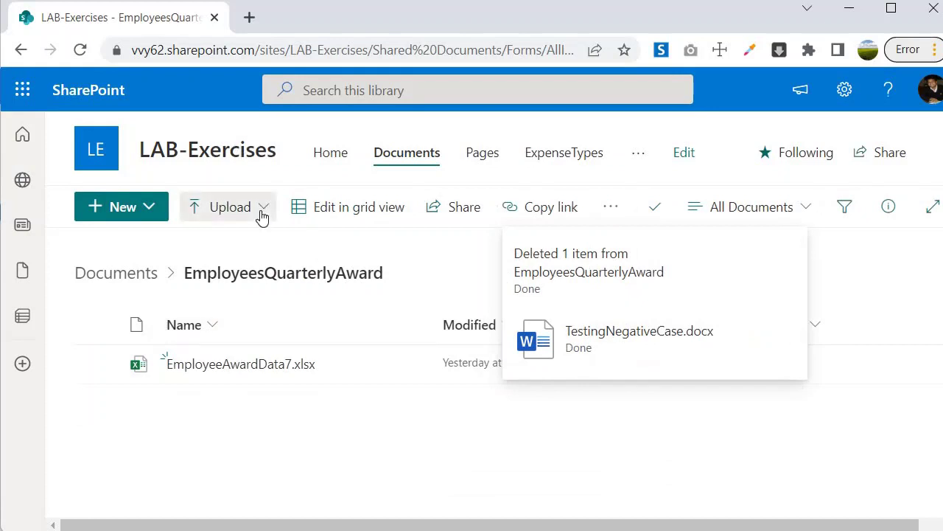
# - Upload TestingNegativeCase.docx from the local BulkUploadPowerShell folder to the EmployeesQuarterlyAward folder
pyautogui.click(262, 209)
pyautogui.click(199, 245)
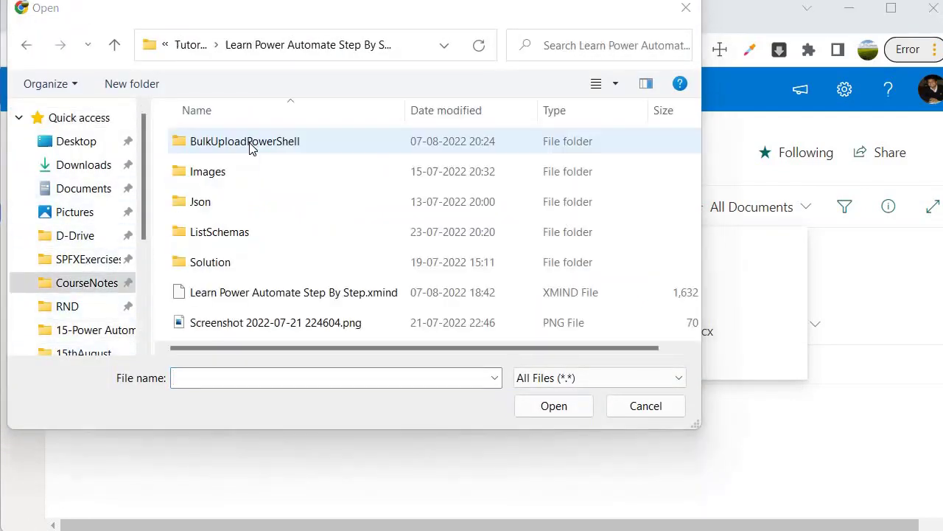
pyautogui.doubleClick(251, 143)
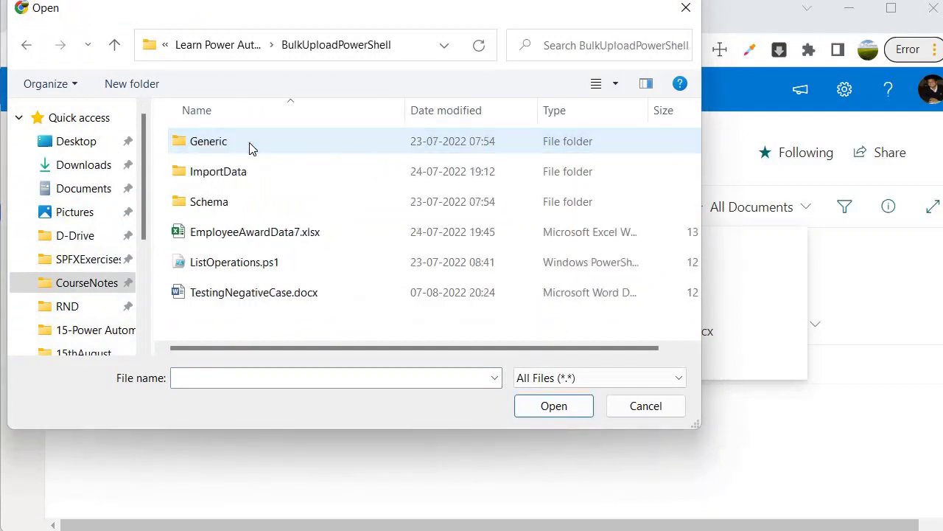
pyautogui.click(236, 295)
pyautogui.click(562, 410)
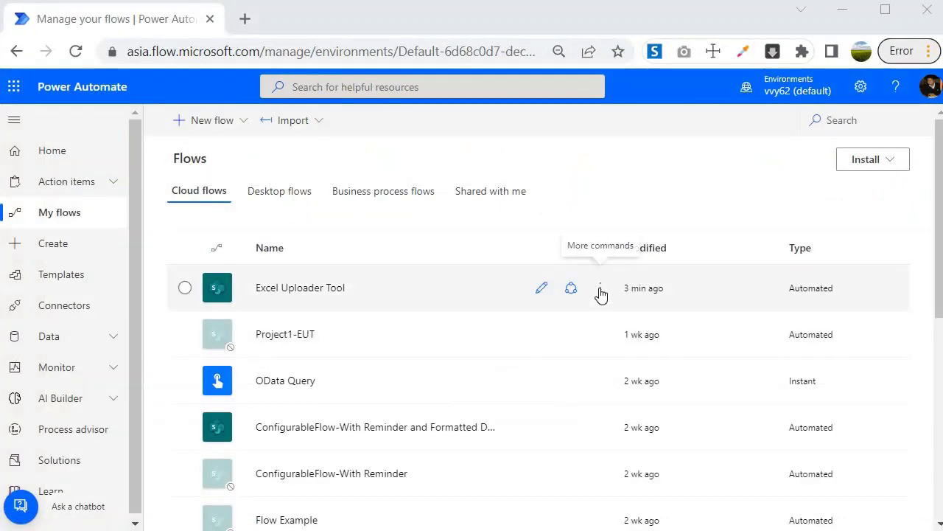
# - In Power Automate, open the most recent run from the Excel Uploader Tool flow's run history
pyautogui.click(600, 288)
pyautogui.click(662, 380)
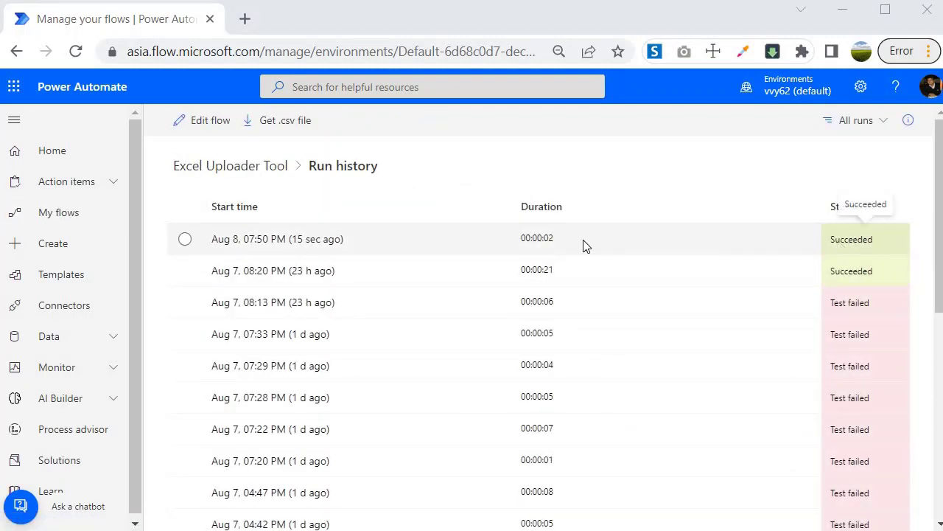
pyautogui.click(282, 241)
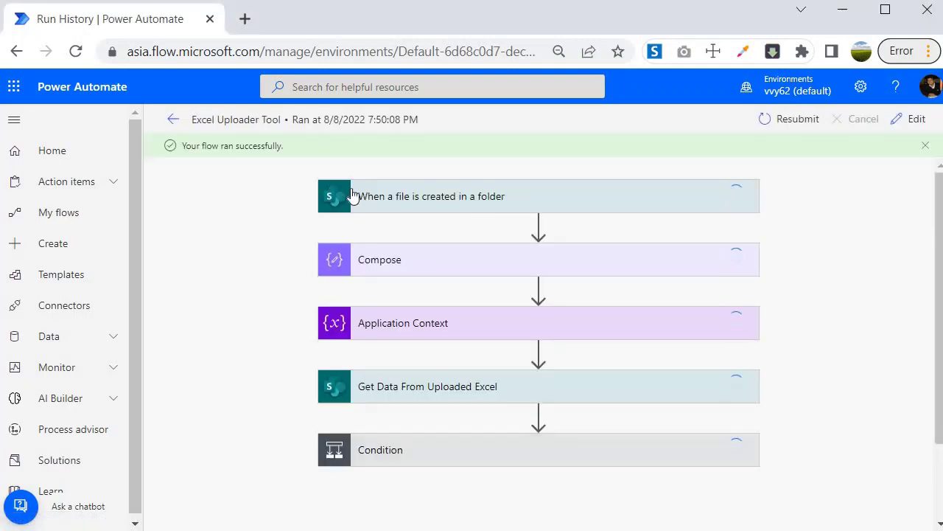
# - Expand the run's Condition and examine its expression result and the actions in the If yes and If no branches
pyautogui.click(425, 449)
pyautogui.scroll(-5, 493, 486)
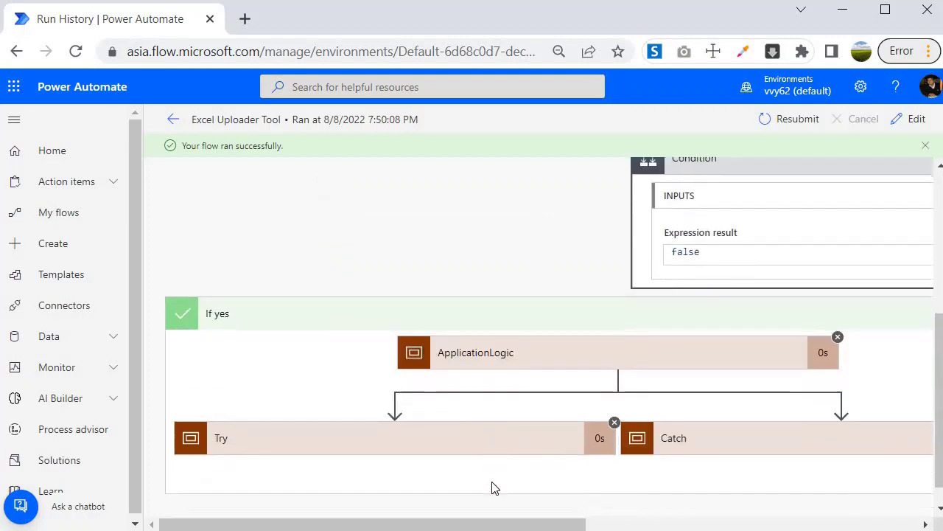
pyautogui.moveTo(483, 527); pyautogui.dragTo(586, 526)
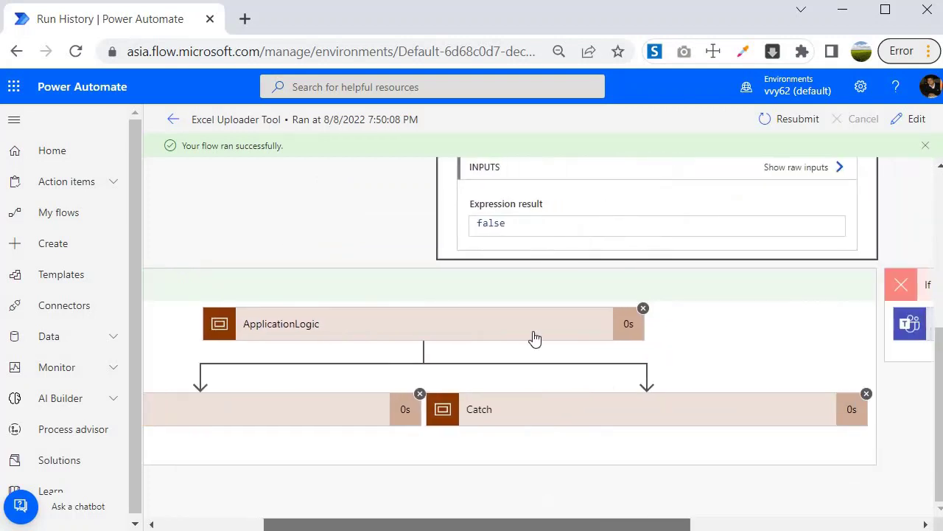
pyautogui.moveTo(666, 523); pyautogui.dragTo(894, 524)
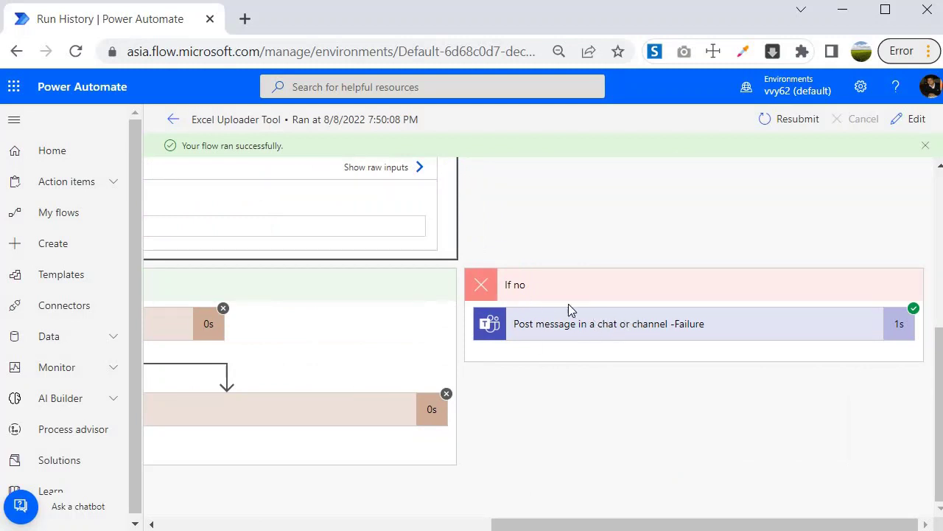
# - Switch to Microsoft Teams, check the latest message in the Power Automate chat, and return to the flow run
pyautogui.click(55, 528)
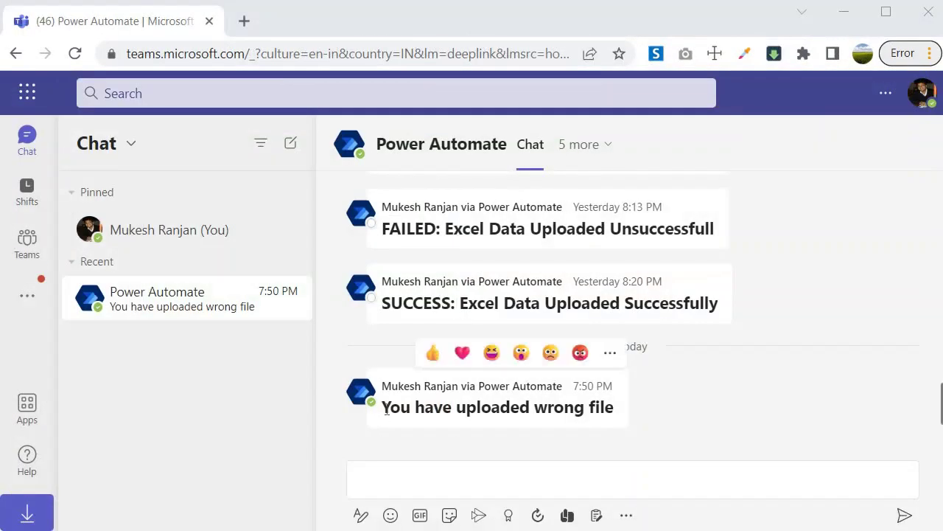
pyautogui.moveTo(391, 410); pyautogui.dragTo(628, 429)
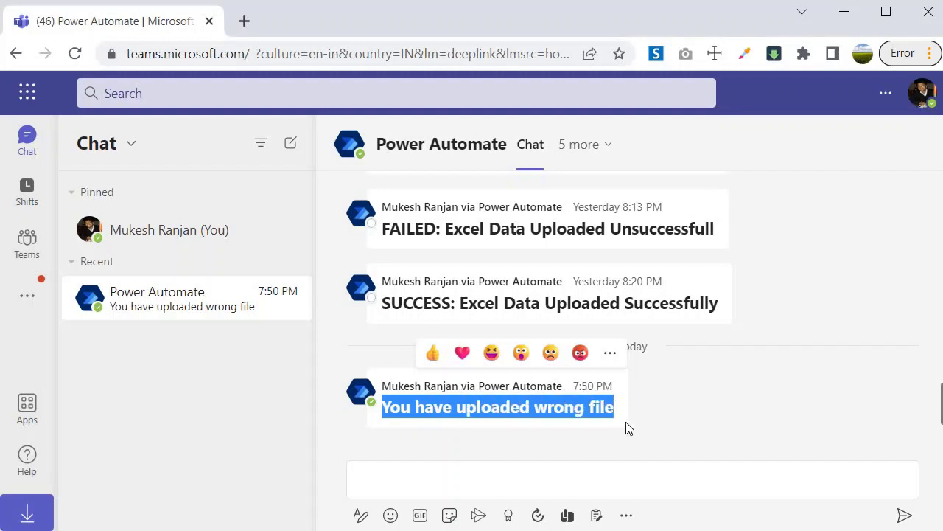
pyautogui.hotkey('alt', 'Tab')
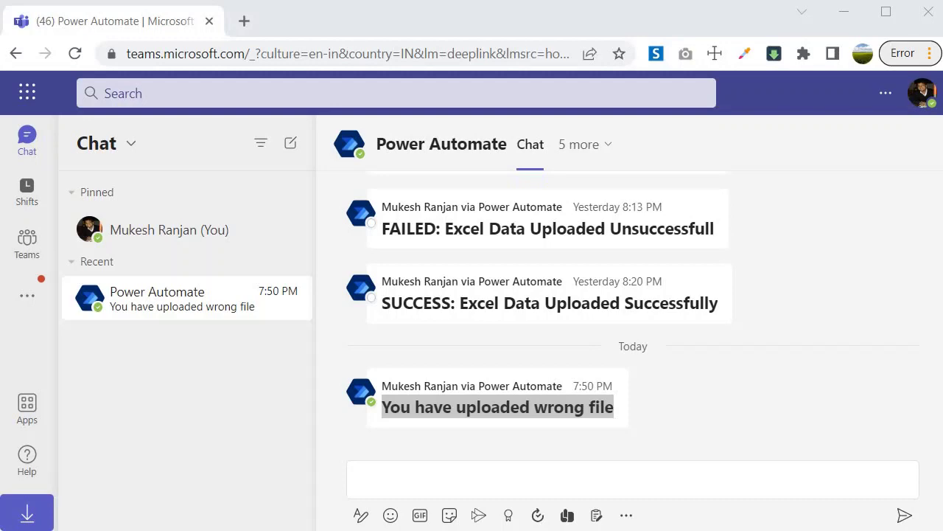
pyautogui.hotkey('alt', 'Tab')
# - Review the run from its trigger through the Condition result to the ApplicationLogic, Try and Catch scopes in the If yes branch
pyautogui.moveTo(421, 522); pyautogui.dragTo(659, 470)
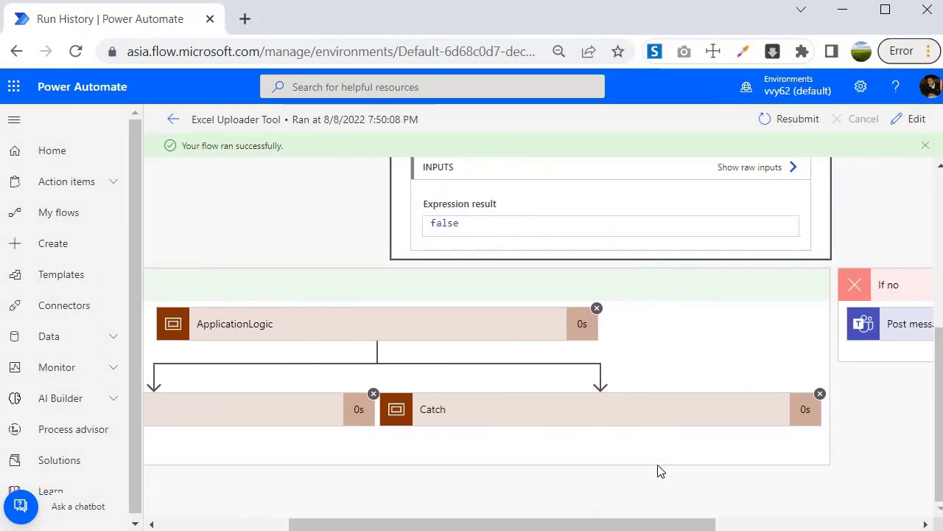
pyautogui.scroll(3, 655, 460)
pyautogui.scroll(2, 457, 431)
pyautogui.scroll(-3, 446, 369)
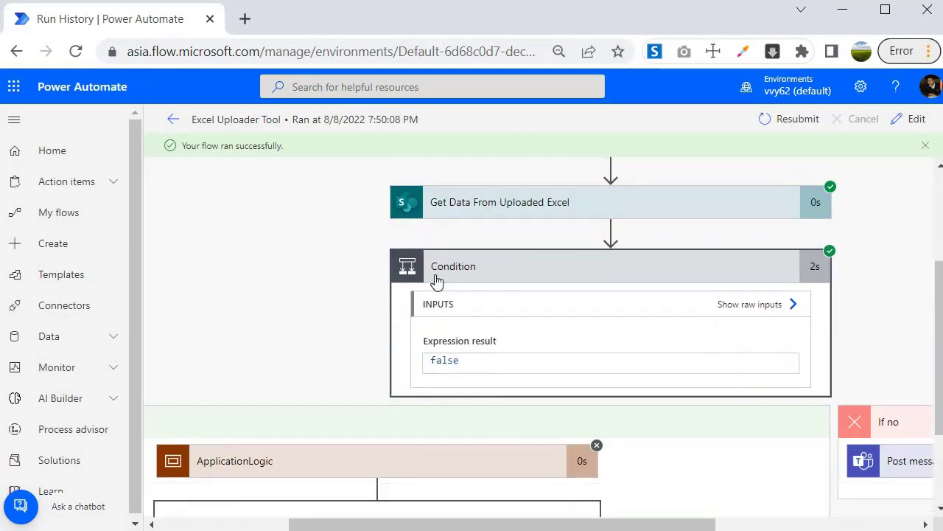
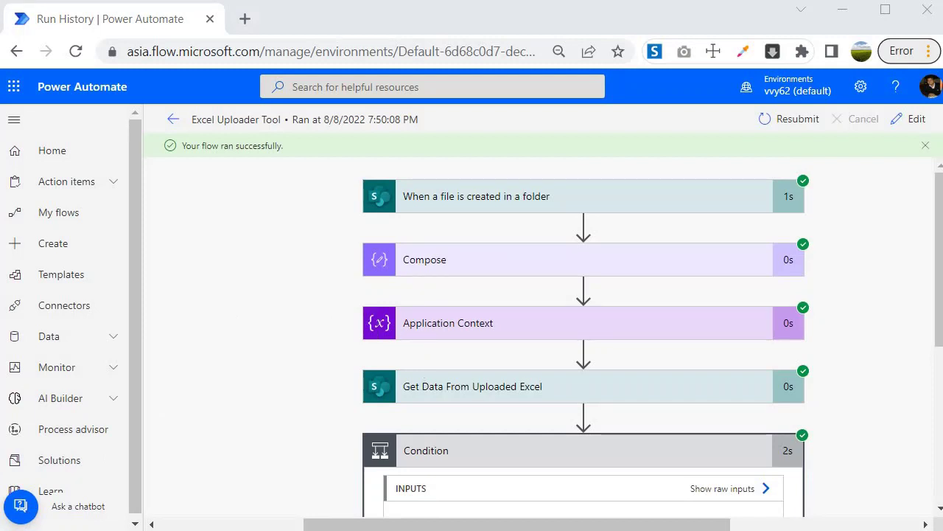
pyautogui.scroll(-3, 294, 354)
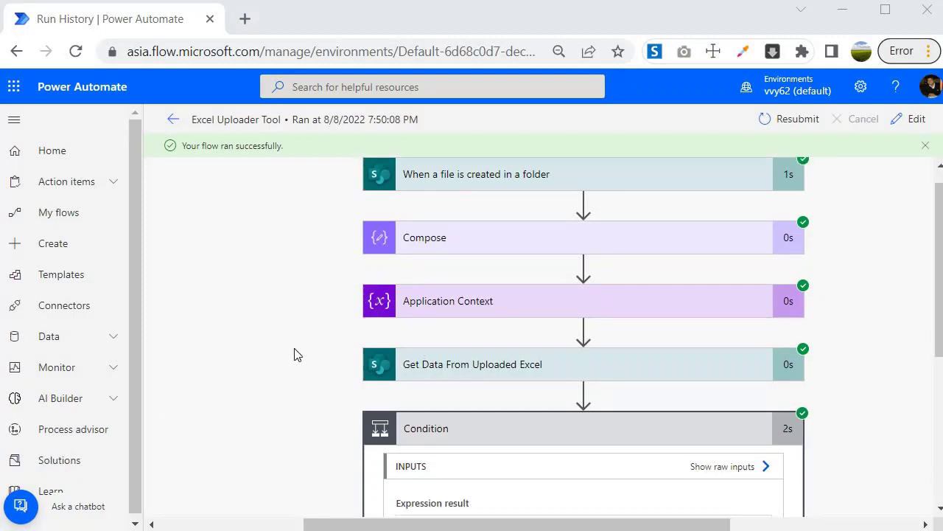
pyautogui.scroll(-1, 426, 325)
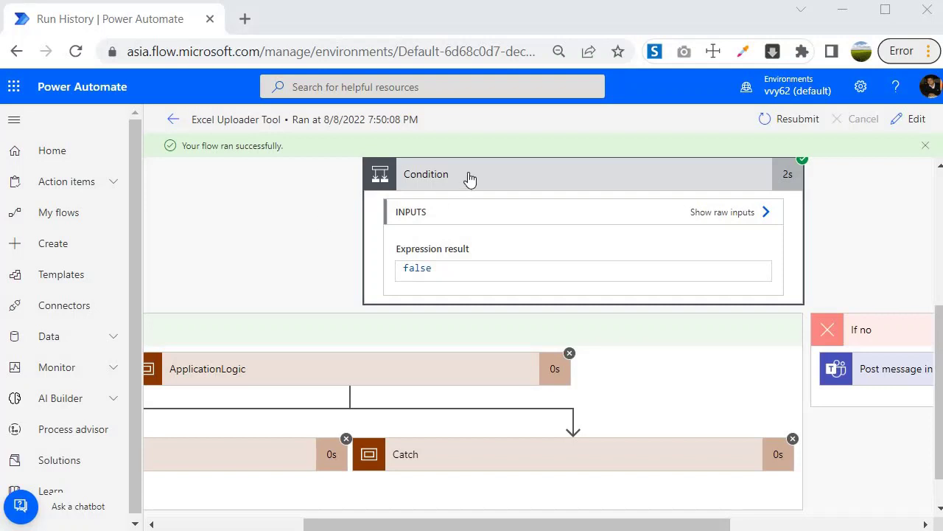
pyautogui.scroll(-1, 397, 279)
pyautogui.scroll(2, 379, 285)
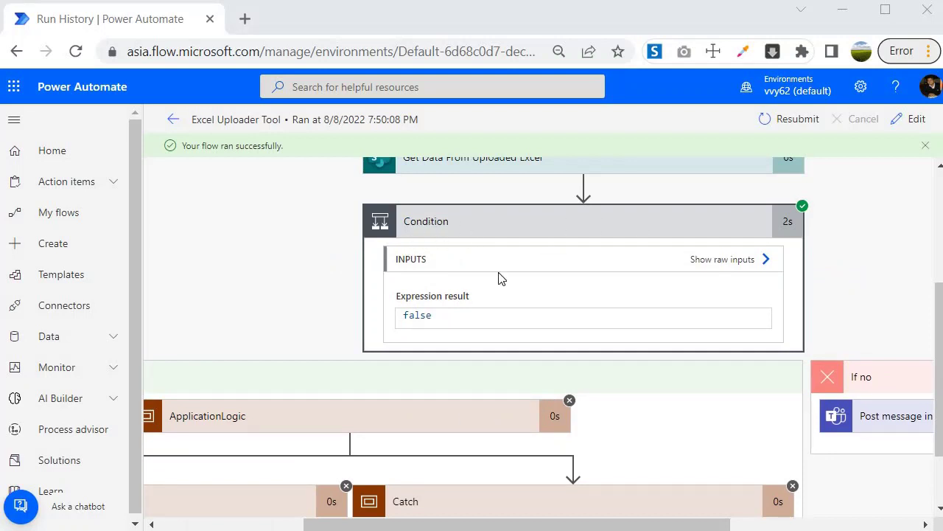
pyautogui.scroll(-2, 332, 317)
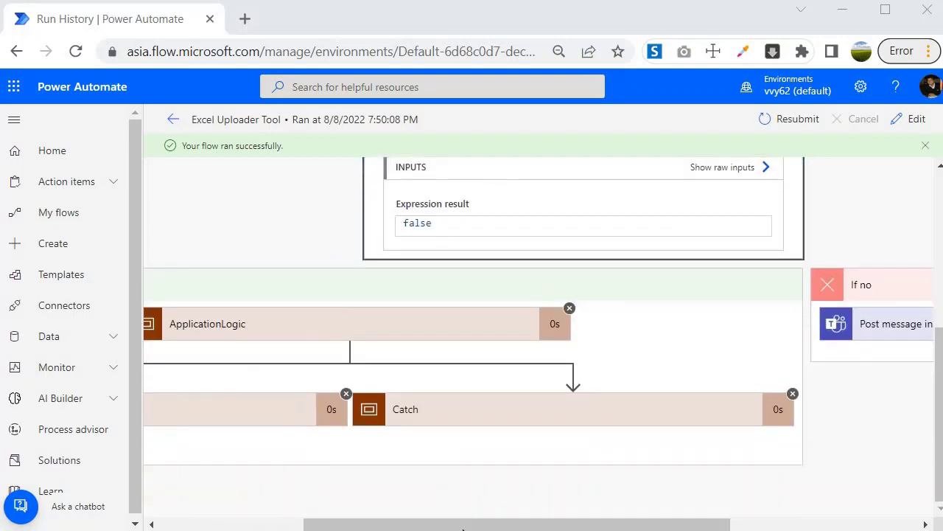
pyautogui.moveTo(434, 524); pyautogui.dragTo(313, 524)
pyautogui.hscroll(-1, 374, 355)
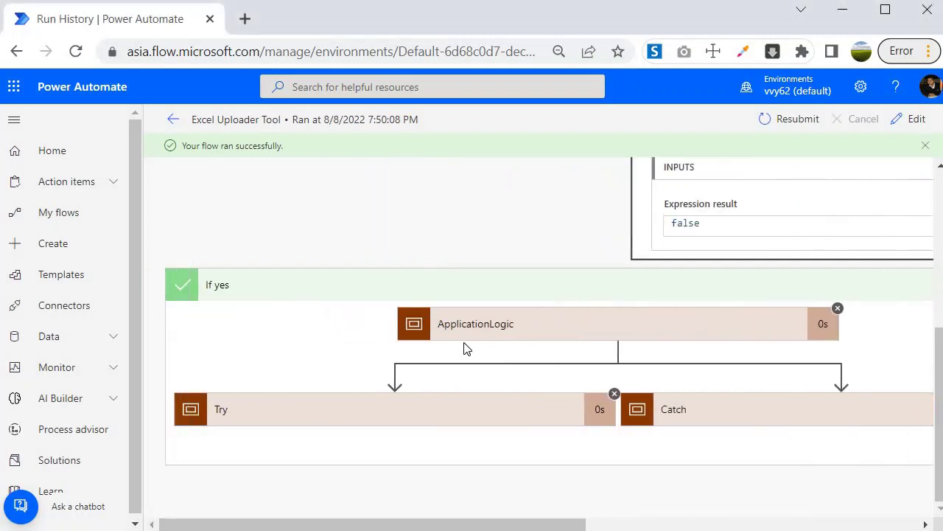